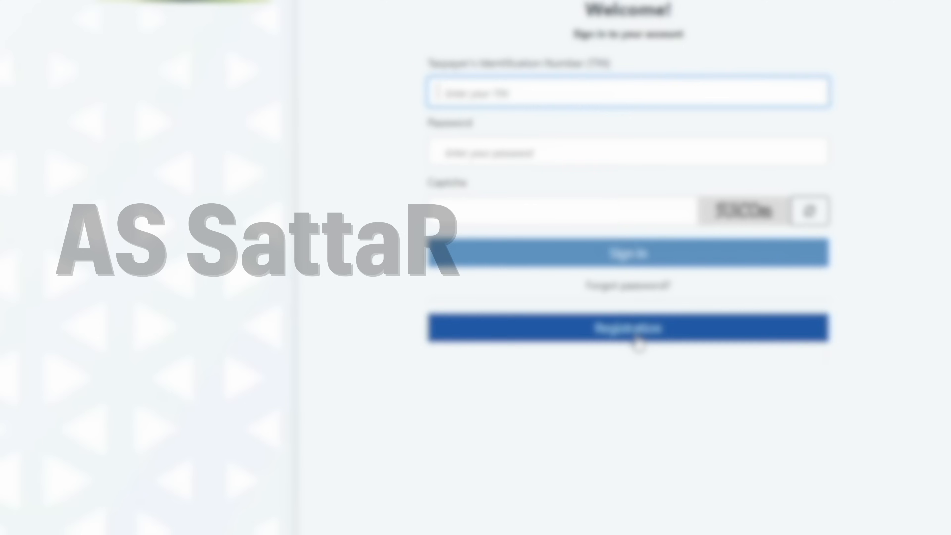
# Step: Start a new account registration and fill in the taxpayer's identification number and registered mobile number
pyautogui.click(636, 338)
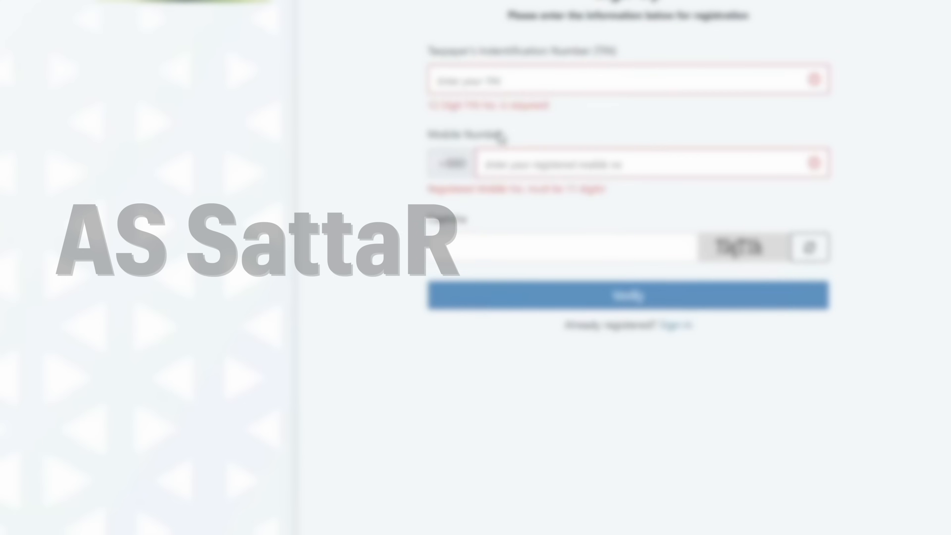
pyautogui.click(494, 82)
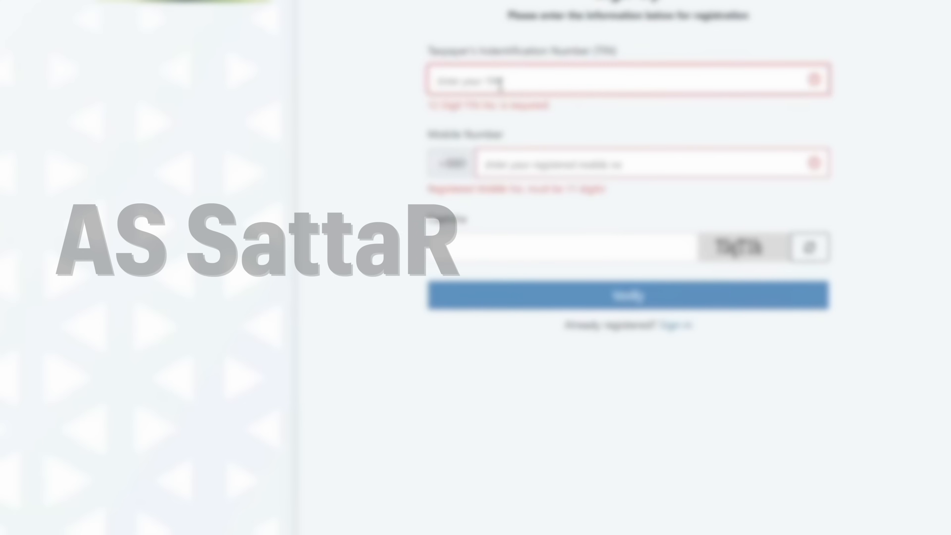
pyautogui.hotkey('ctrl', 'v')
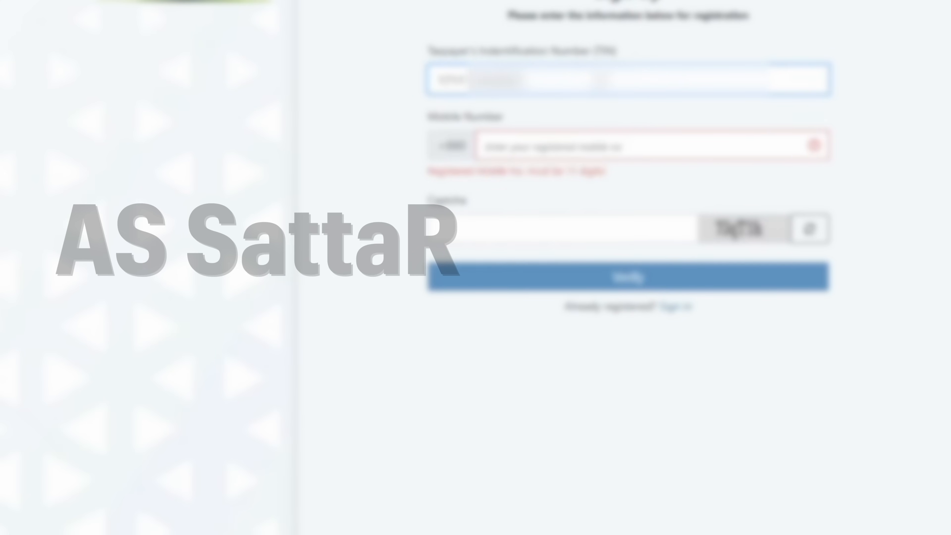
pyautogui.click(502, 152)
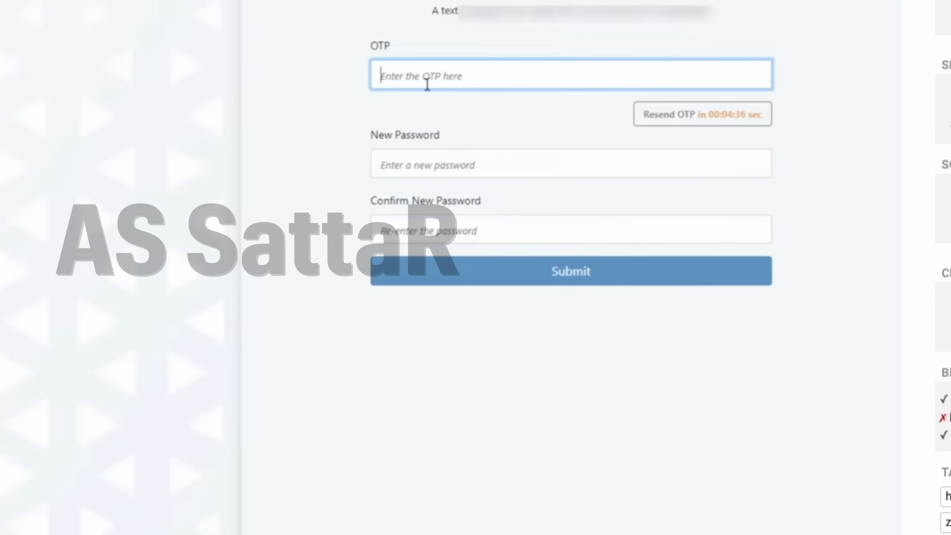
pyautogui.moveTo(411, 160)
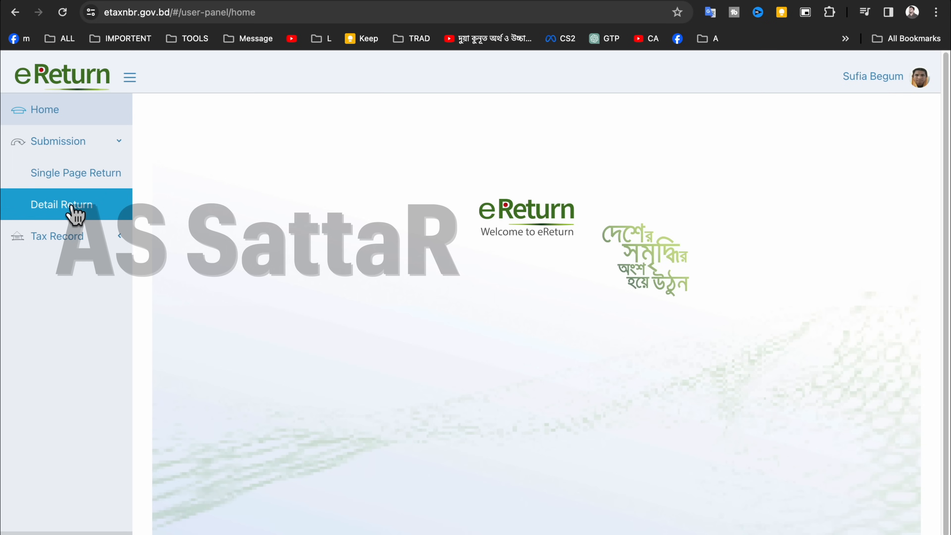
# Step: Open the single page return and try ticking its first three eligibility conditions
pyautogui.click(97, 179)
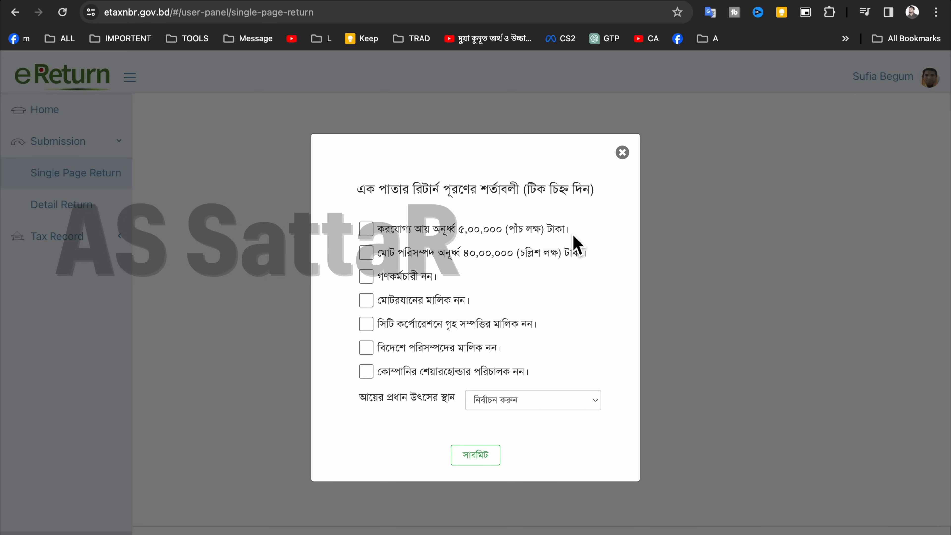
pyautogui.click(365, 229)
pyautogui.click(367, 253)
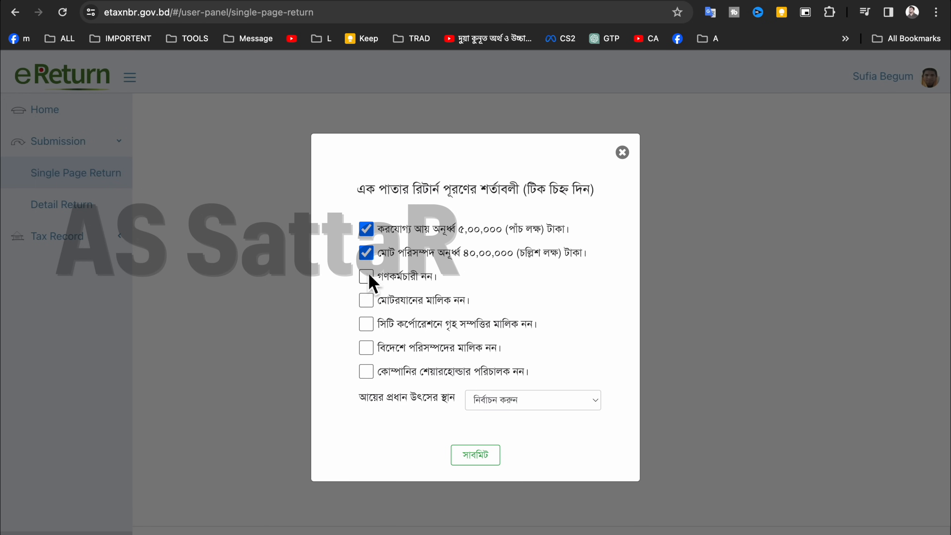
pyautogui.click(368, 277)
pyautogui.click(366, 228)
pyautogui.click(367, 253)
pyautogui.click(367, 278)
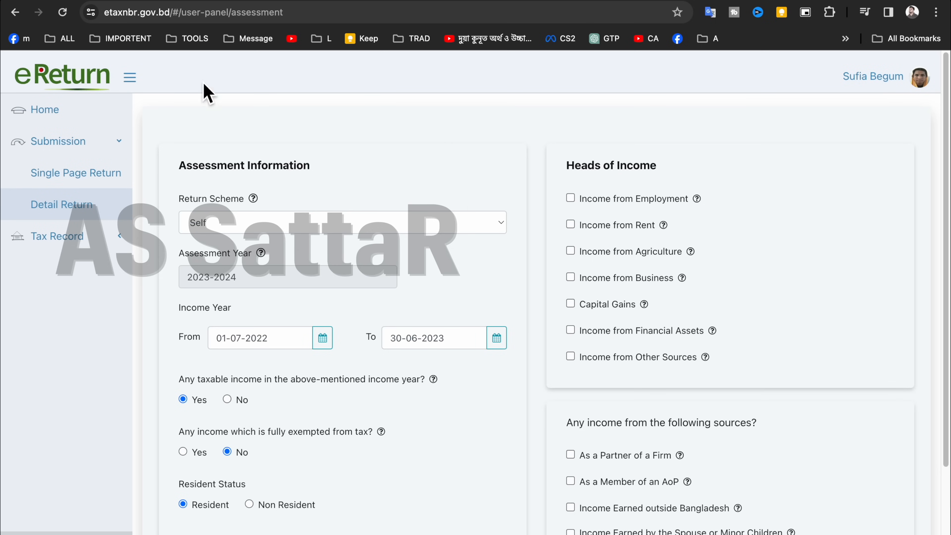
# Step: Open the detail return from the home page and review its assessment information
pyautogui.click(94, 107)
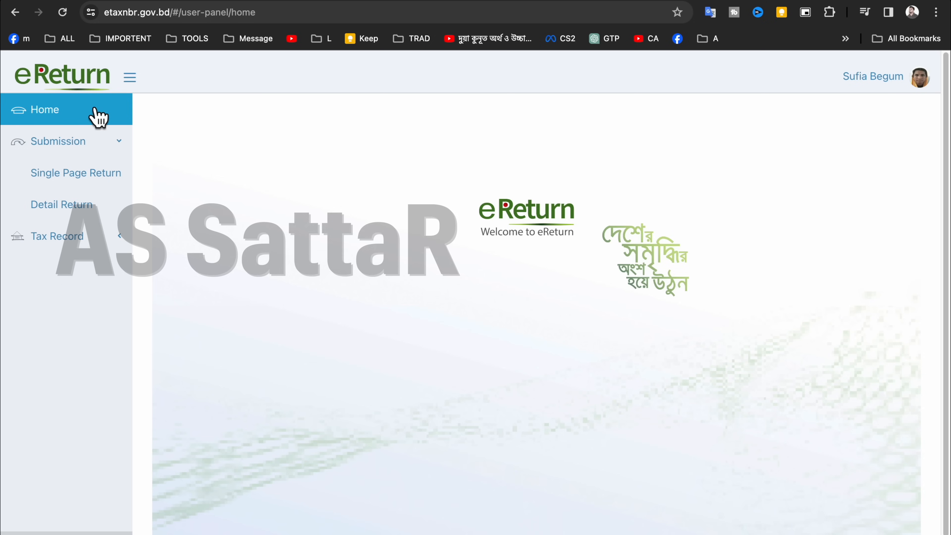
pyautogui.click(72, 206)
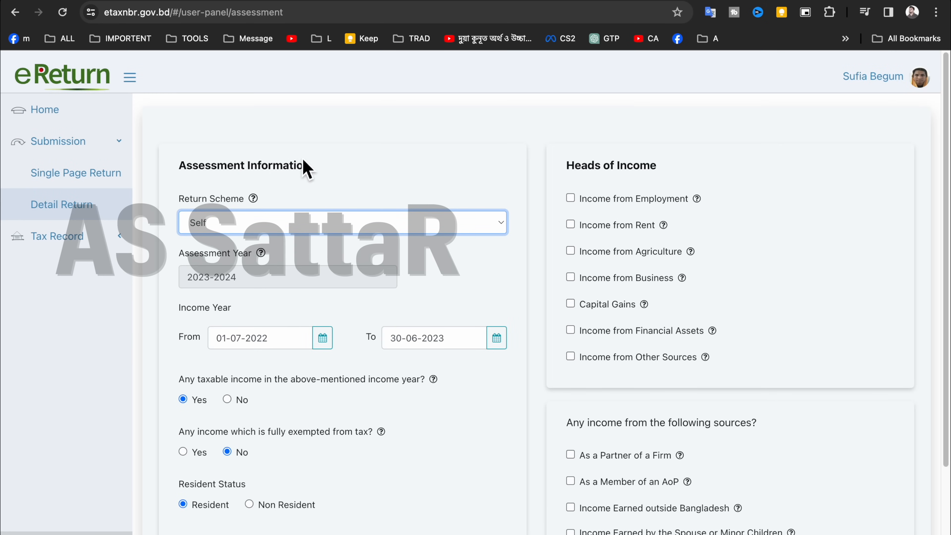
pyautogui.click(297, 192)
pyautogui.scroll(-1, 297, 193)
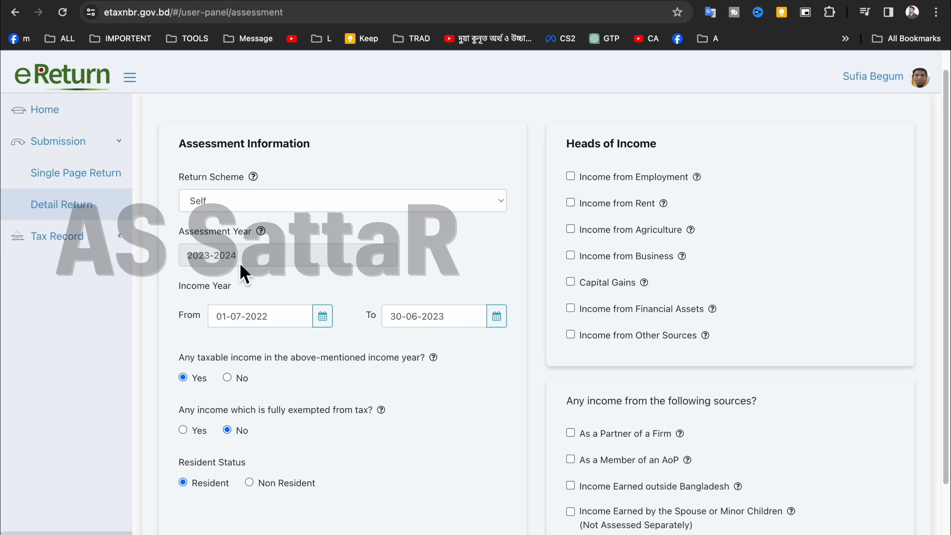
pyautogui.scroll(-1, 245, 274)
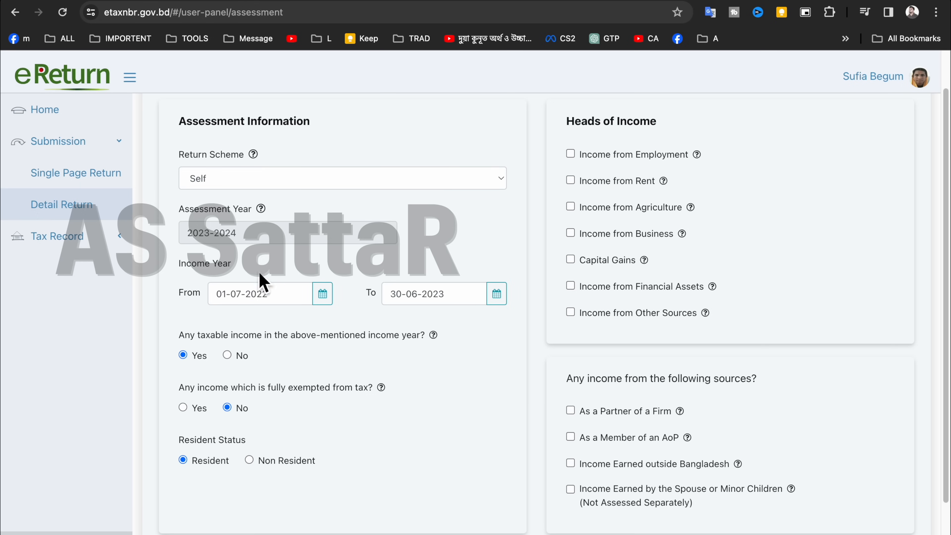
pyautogui.scroll(-1, 421, 263)
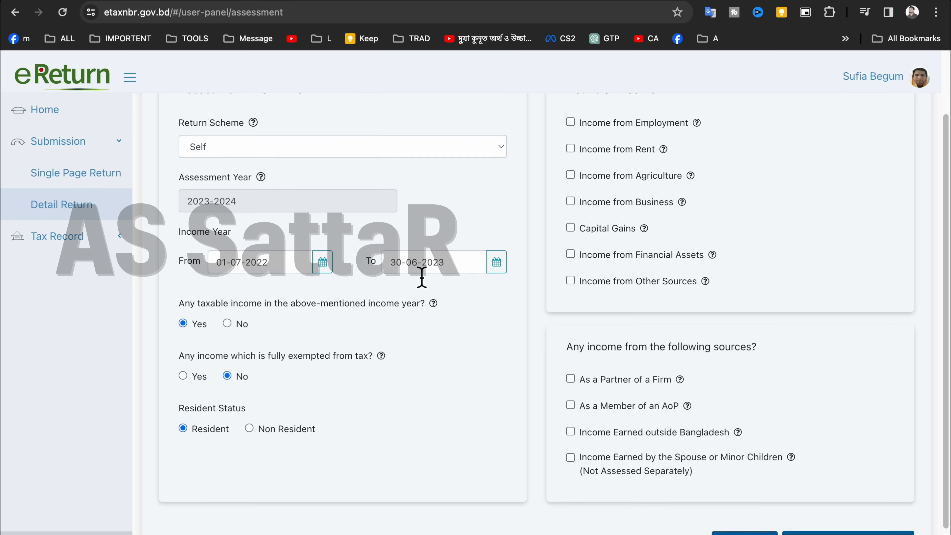
pyautogui.scroll(2, 421, 277)
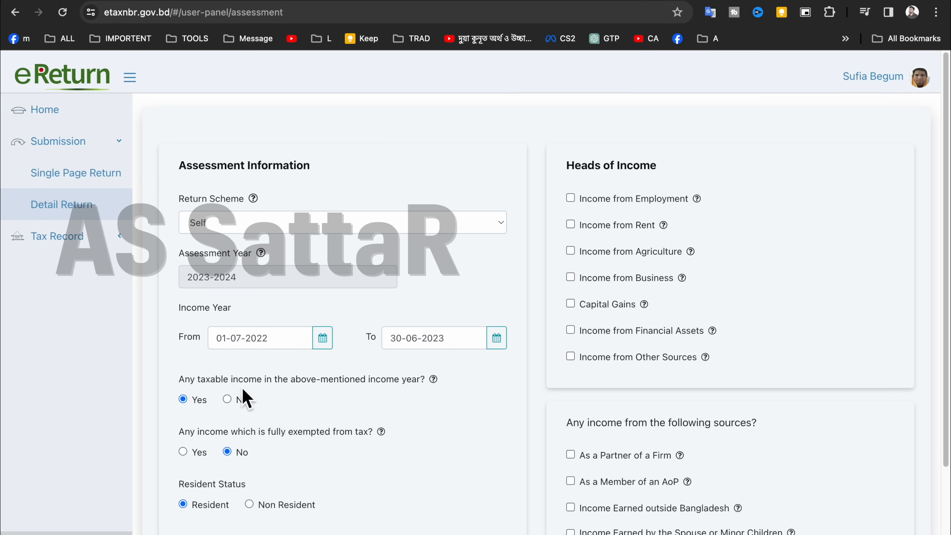
# Step: Answer No to having any taxable income in the income year and check the Heads of Income options
pyautogui.click(571, 199)
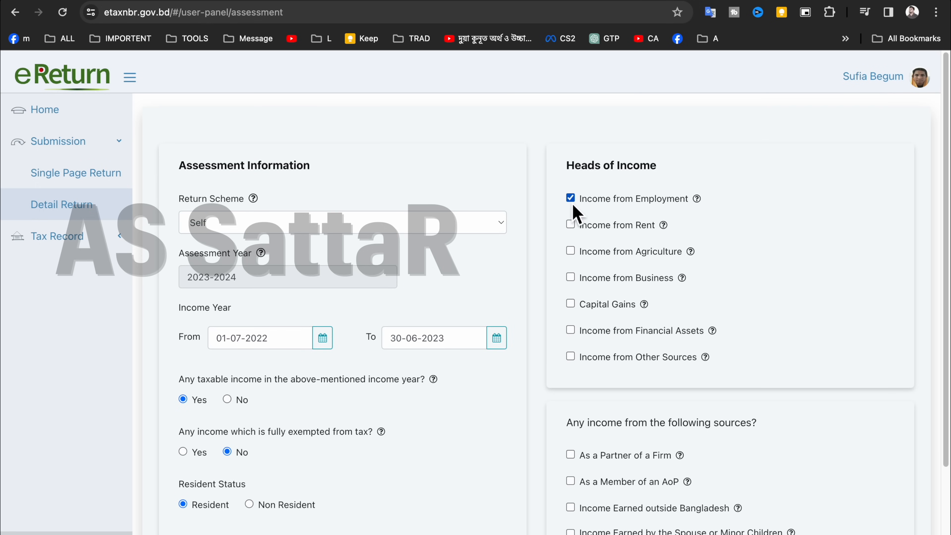
pyautogui.click(570, 199)
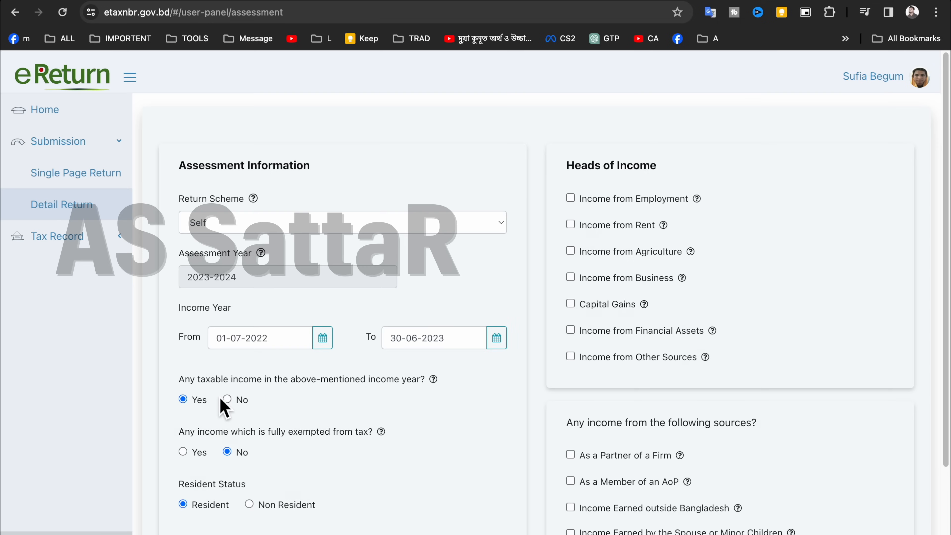
pyautogui.scroll(-1, 223, 405)
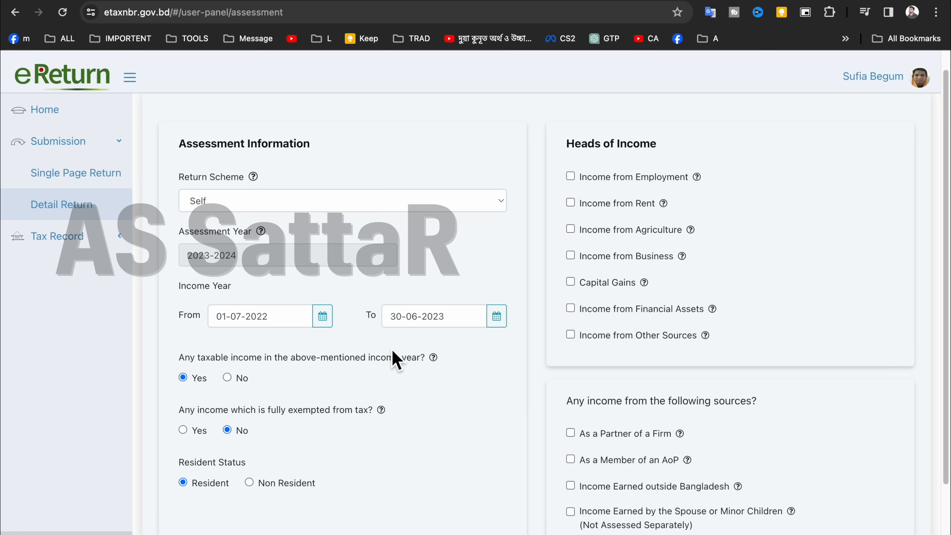
pyautogui.click(234, 380)
pyautogui.click(613, 178)
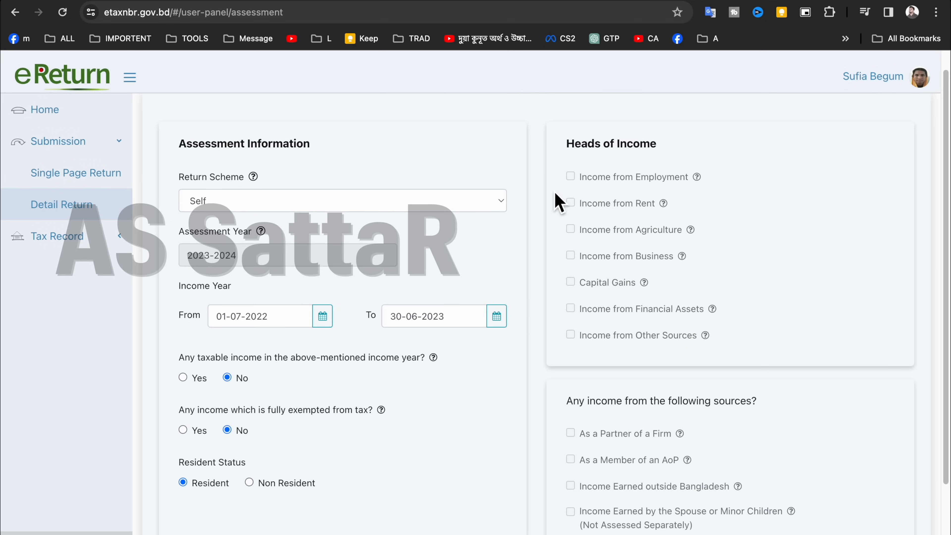
pyautogui.moveTo(564, 160); pyautogui.dragTo(691, 296)
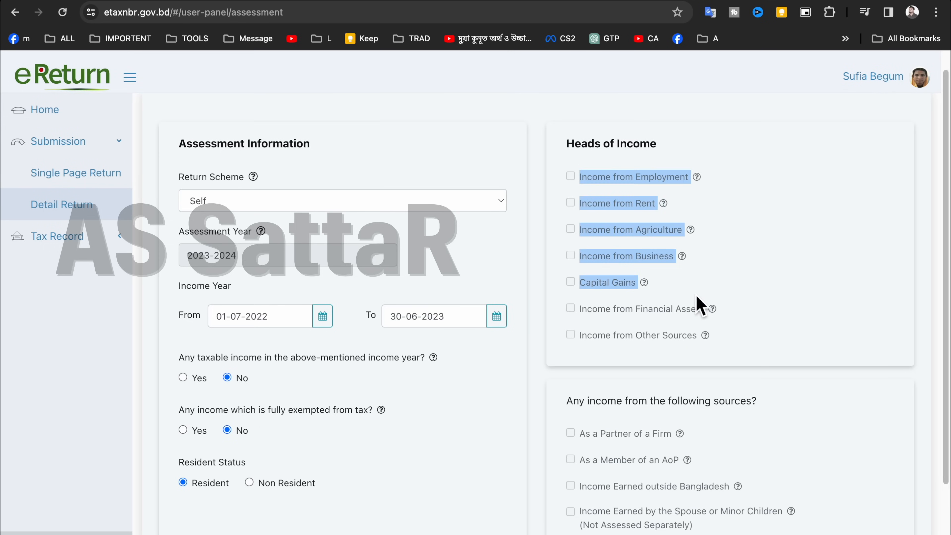
pyautogui.click(773, 230)
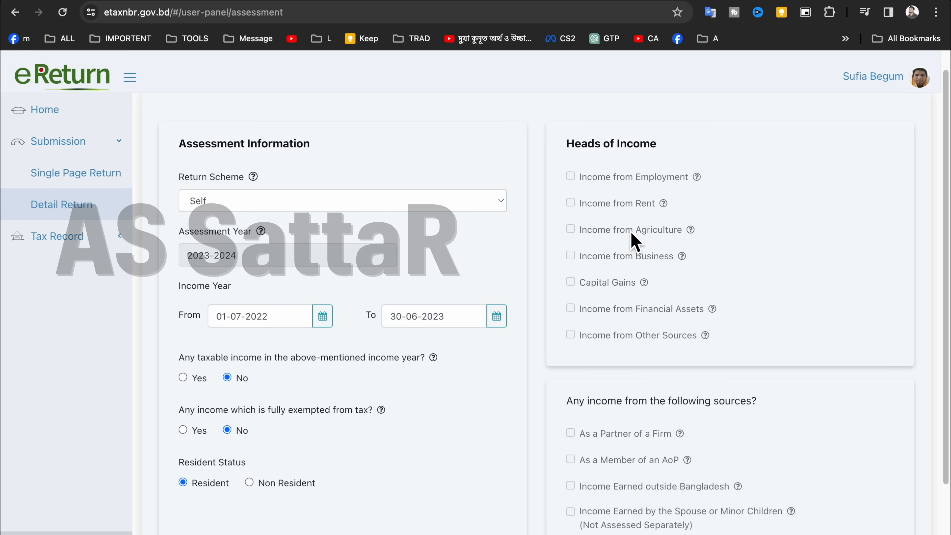
# Step: Choose Resident as the resident status, then save the assessment information and continue
pyautogui.scroll(-2, 206, 371)
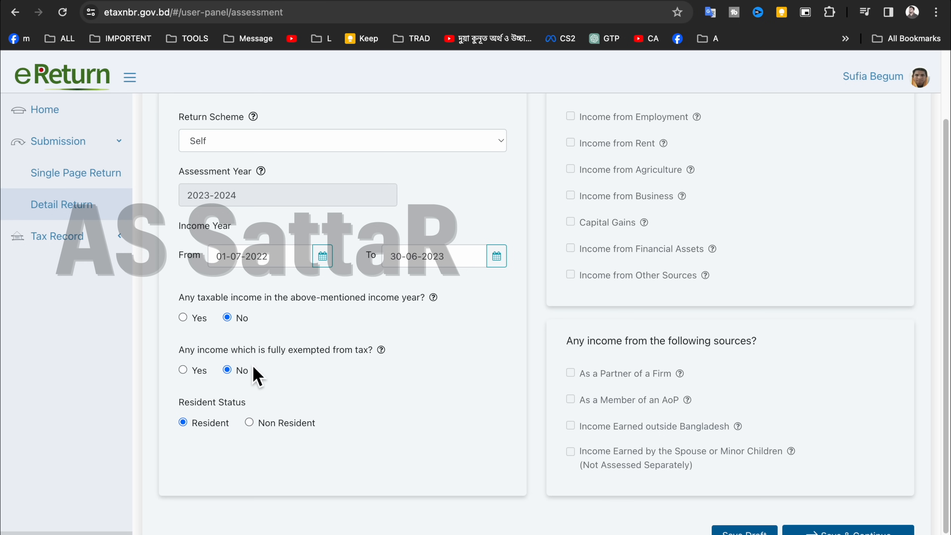
pyautogui.scroll(-1, 258, 377)
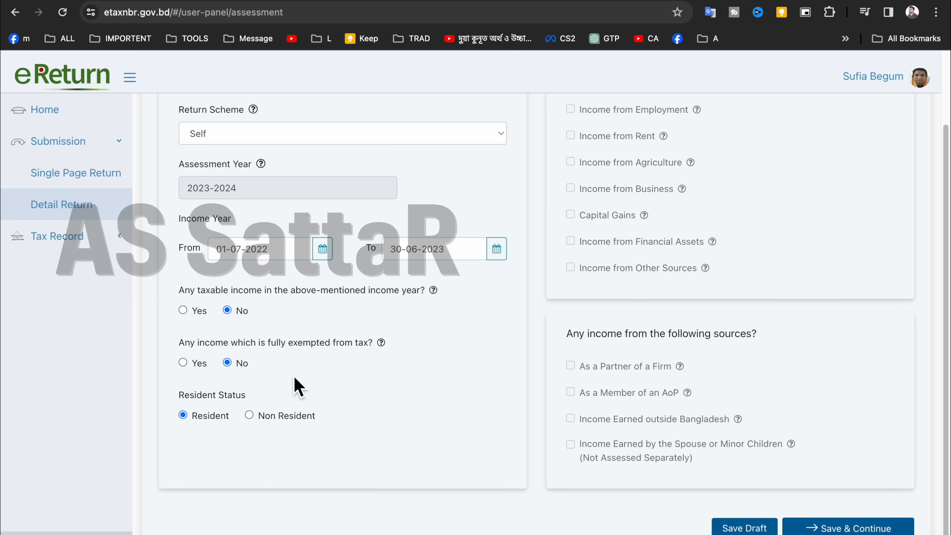
pyautogui.scroll(-1, 326, 352)
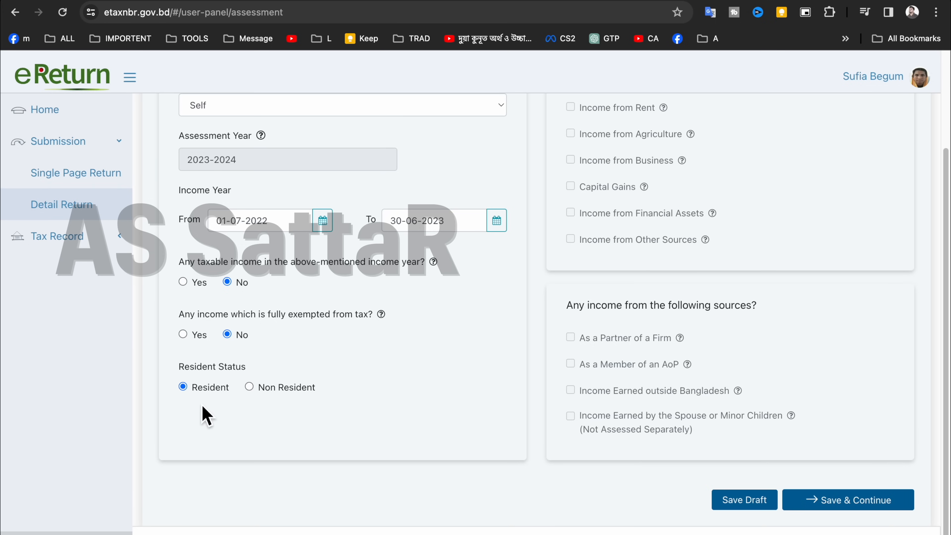
pyautogui.click(183, 387)
pyautogui.scroll(3, 463, 314)
pyautogui.scroll(-3, 463, 314)
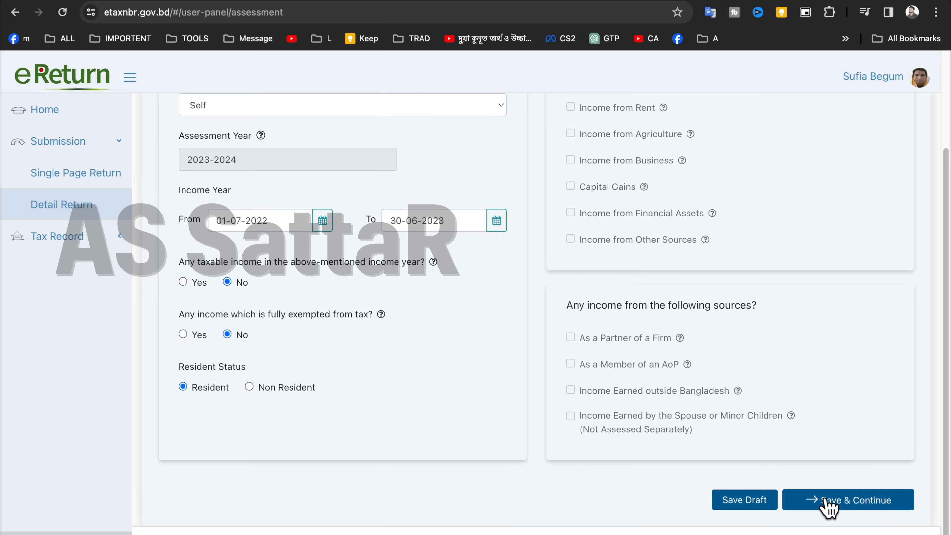
pyautogui.click(829, 504)
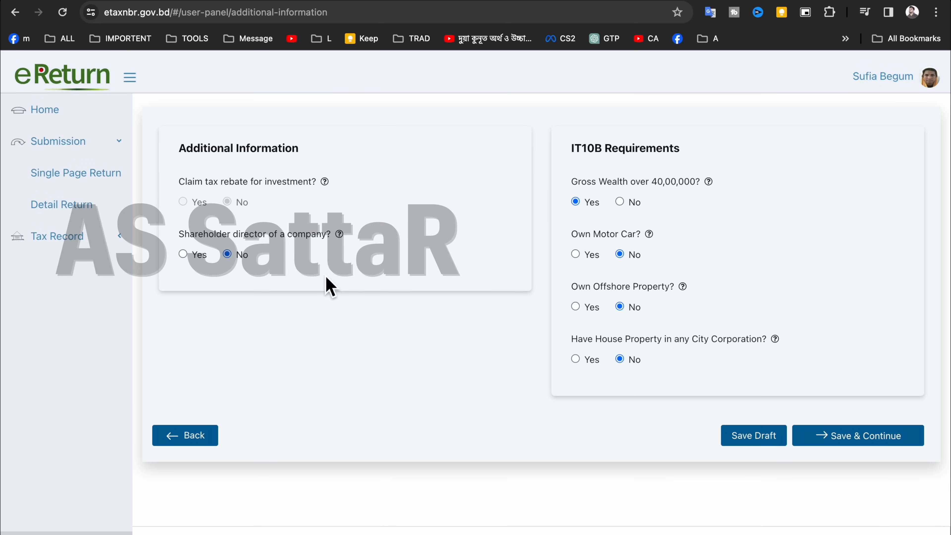
# Step: Answer No to shareholder director of a company and to gross wealth over 40,00,000, then save and continue
pyautogui.moveTo(180, 149); pyautogui.dragTo(298, 152)
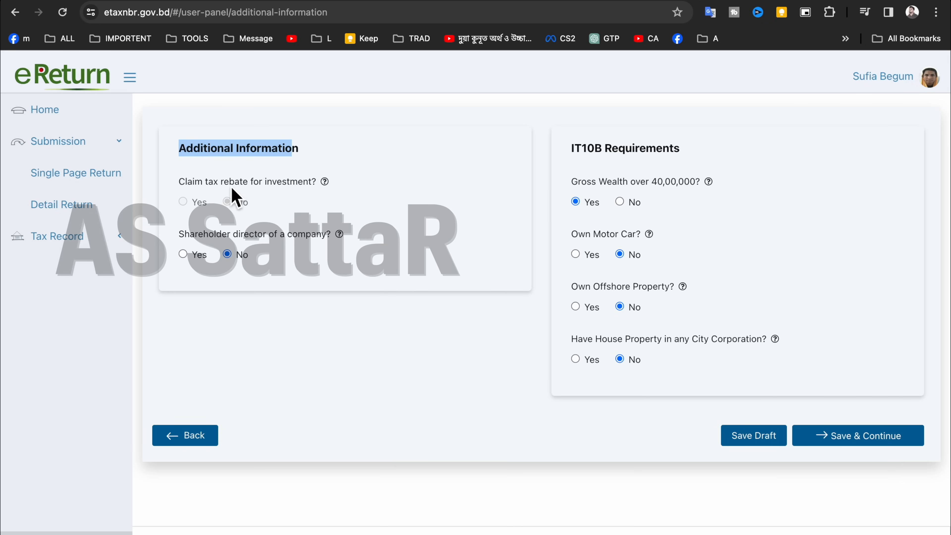
pyautogui.moveTo(178, 182); pyautogui.dragTo(284, 189)
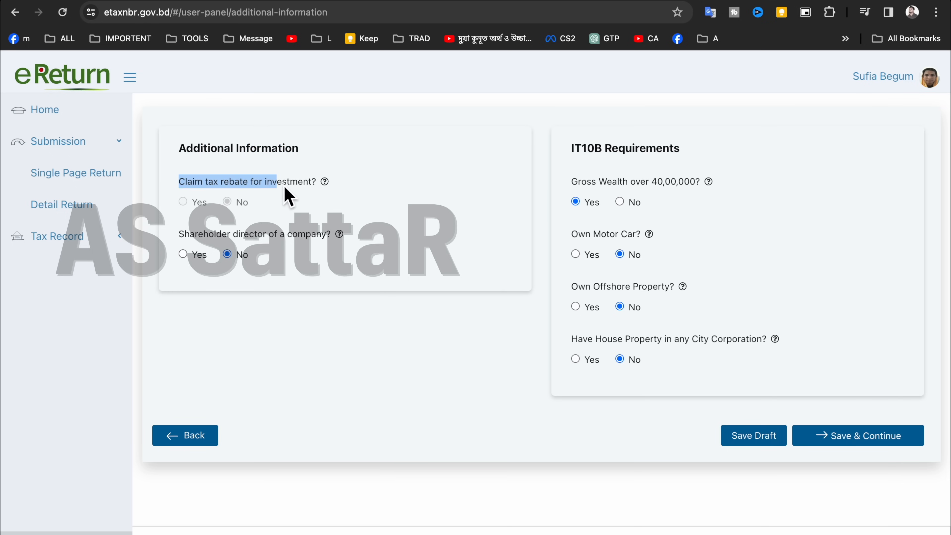
pyautogui.click(378, 169)
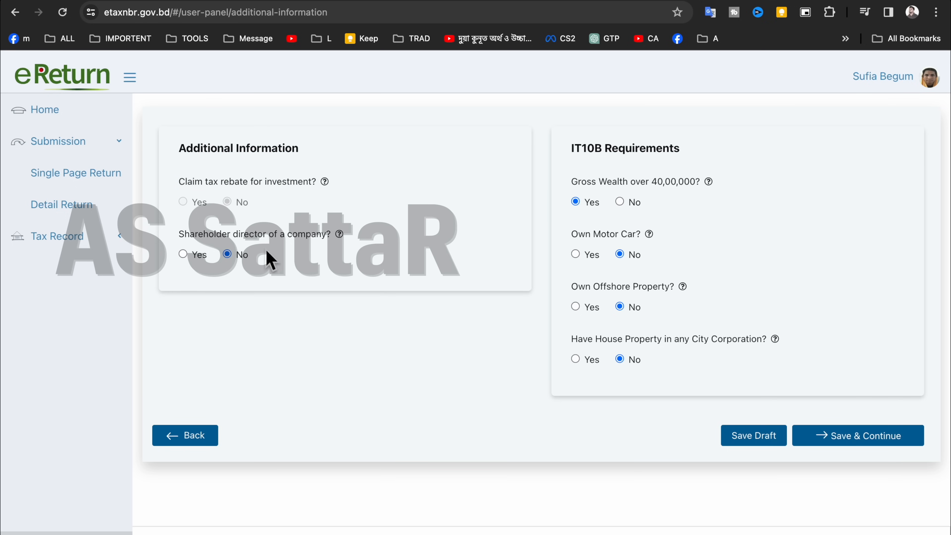
pyautogui.moveTo(347, 242)
pyautogui.click(237, 258)
pyautogui.click(620, 201)
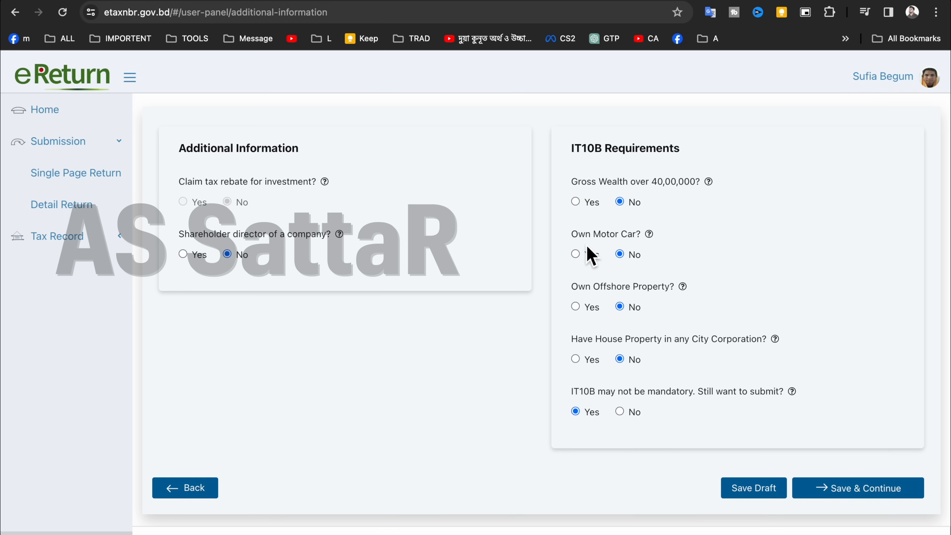
pyautogui.moveTo(649, 236)
pyautogui.click(869, 488)
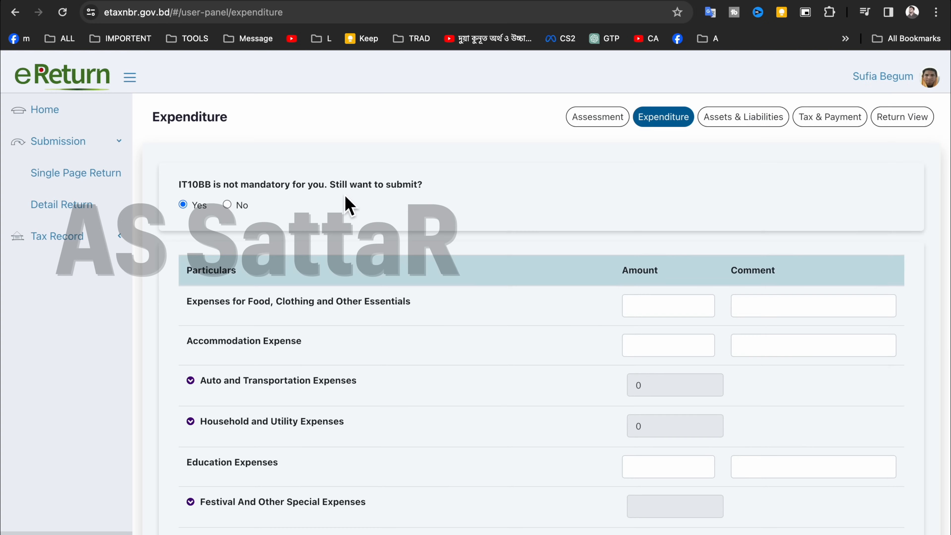
# Step: Enter 30,000 as the amount of expenses for food, clothing and other essentials
pyautogui.doubleClick(187, 121)
pyautogui.click(312, 147)
pyautogui.scroll(-3, 304, 322)
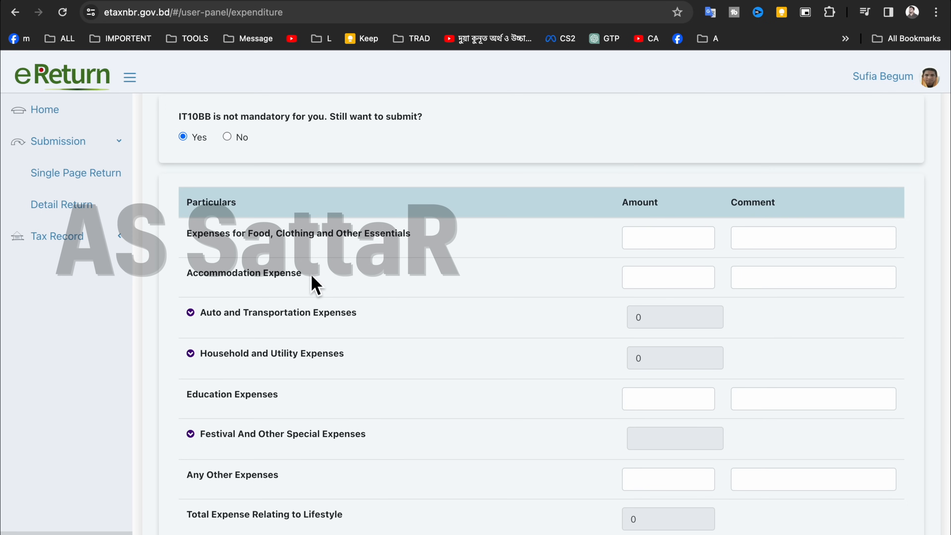
pyautogui.scroll(-2, 316, 284)
pyautogui.scroll(1, 314, 282)
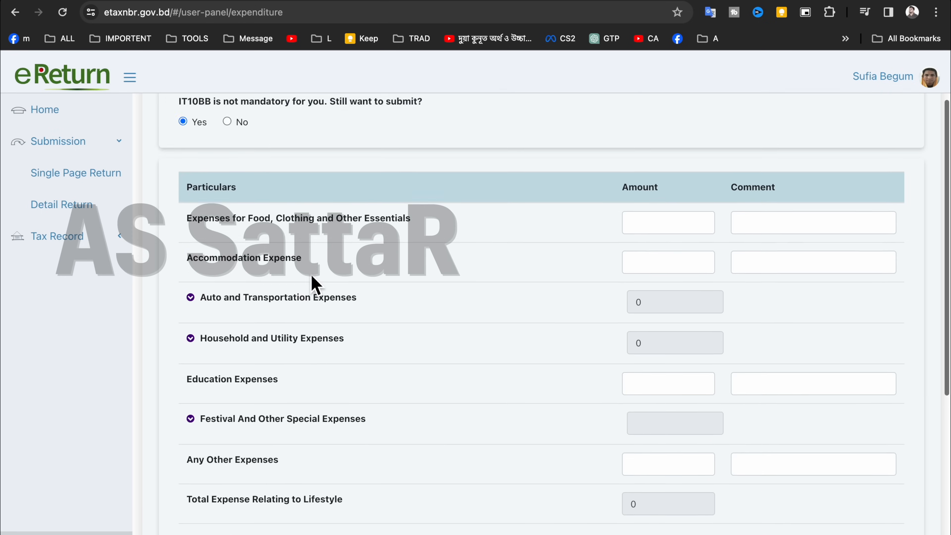
pyautogui.scroll(-3, 314, 283)
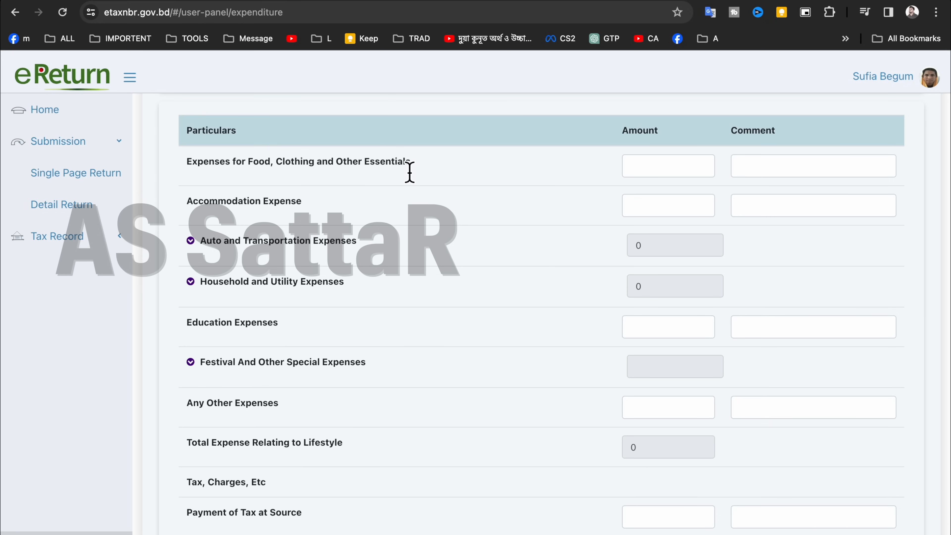
pyautogui.scroll(3, 410, 173)
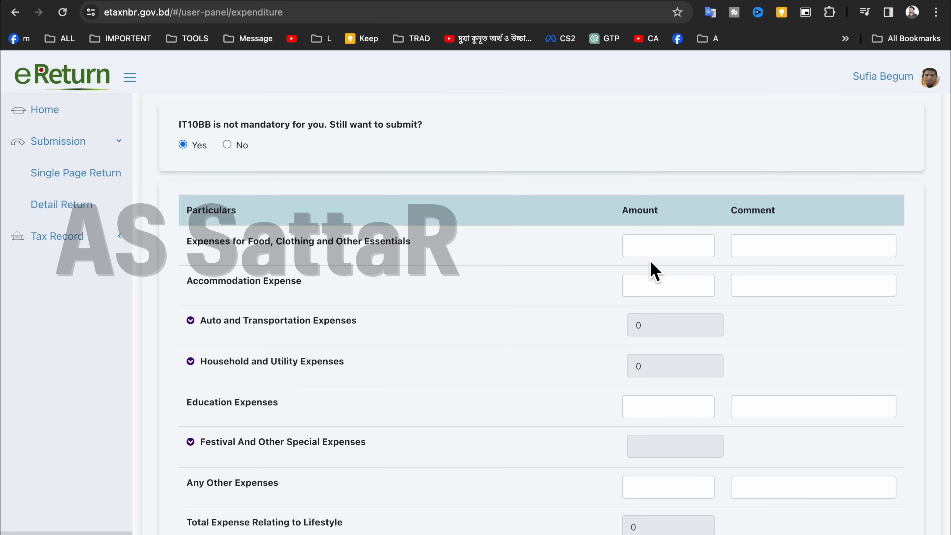
pyautogui.click(659, 246)
pyautogui.write('300000')
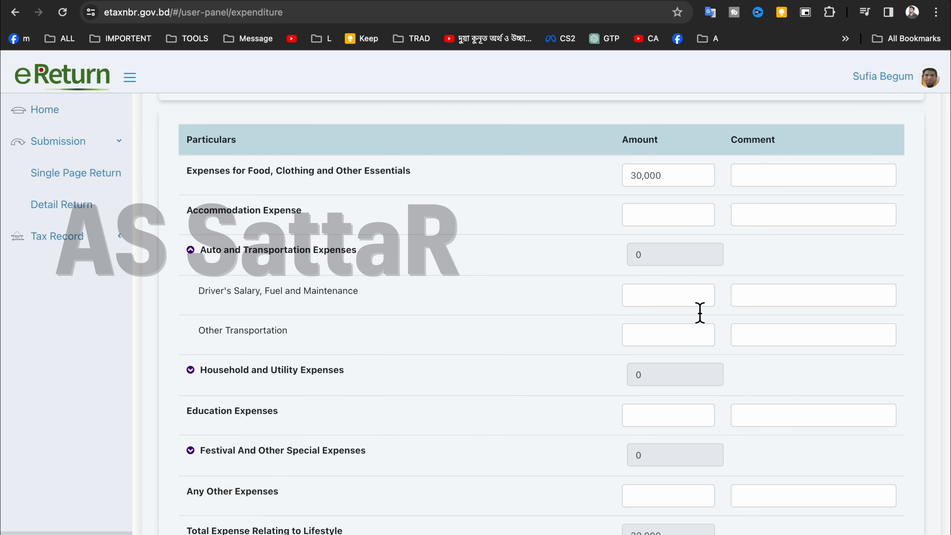
# Step: Collapse Auto and Transportation Expenses and enter 5,000 for Phone, Internet, TV channels and Subscription under Household and Utility Expenses
pyautogui.click(190, 250)
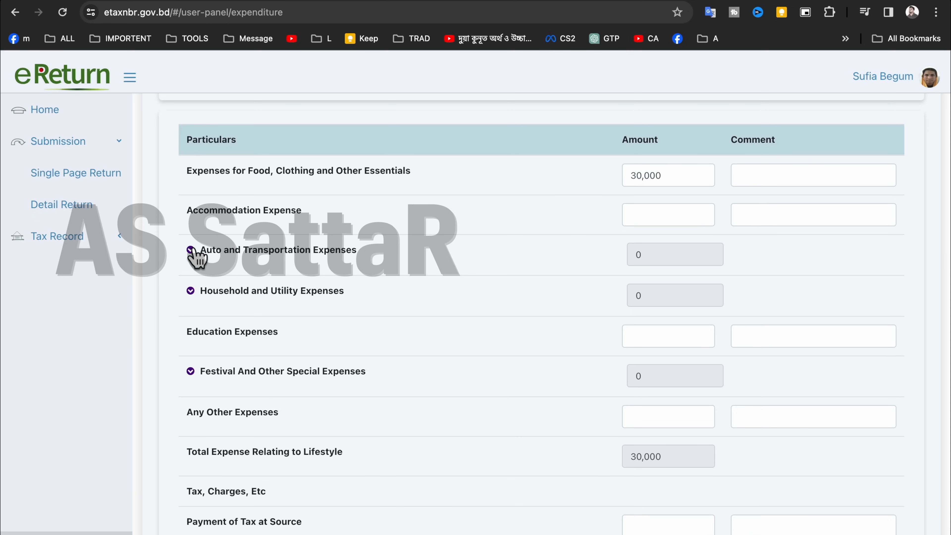
pyautogui.click(190, 292)
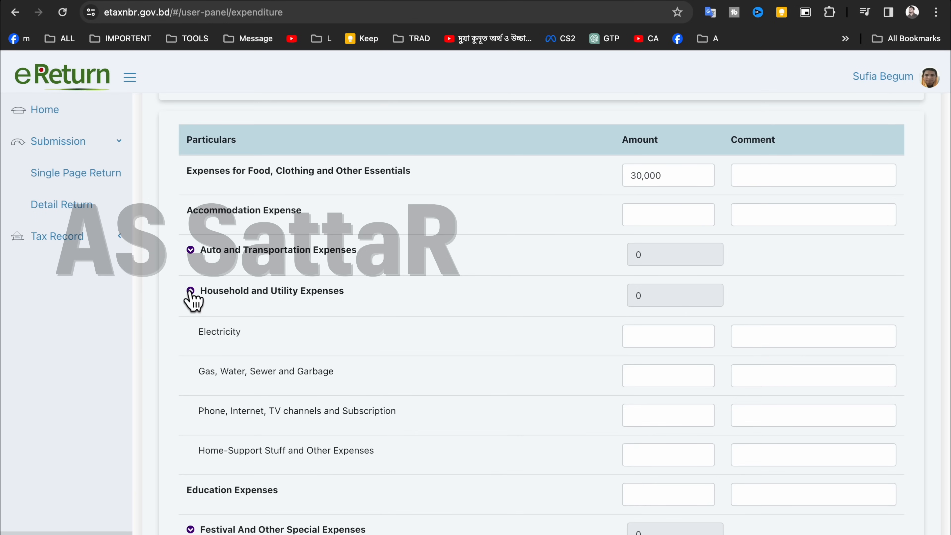
pyautogui.scroll(-1, 275, 306)
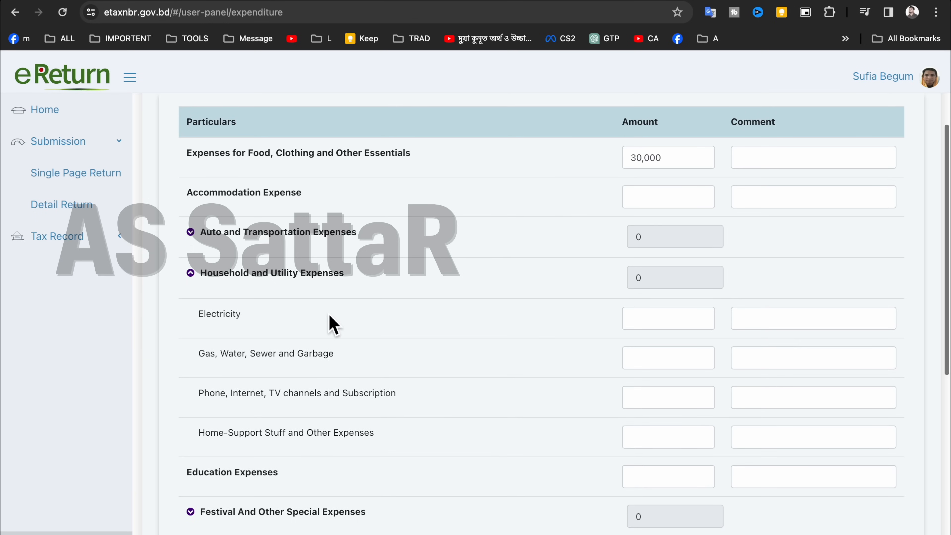
pyautogui.scroll(-1, 329, 323)
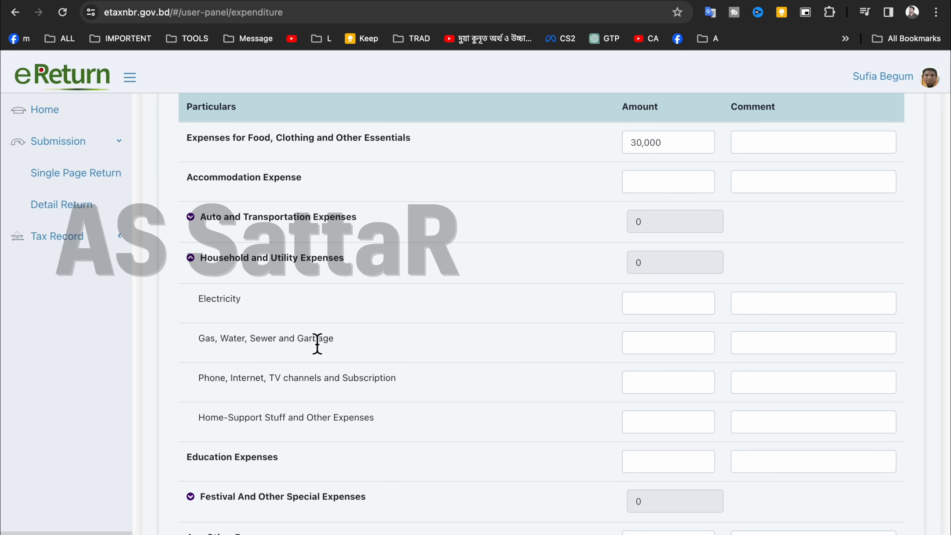
pyautogui.scroll(-1, 317, 344)
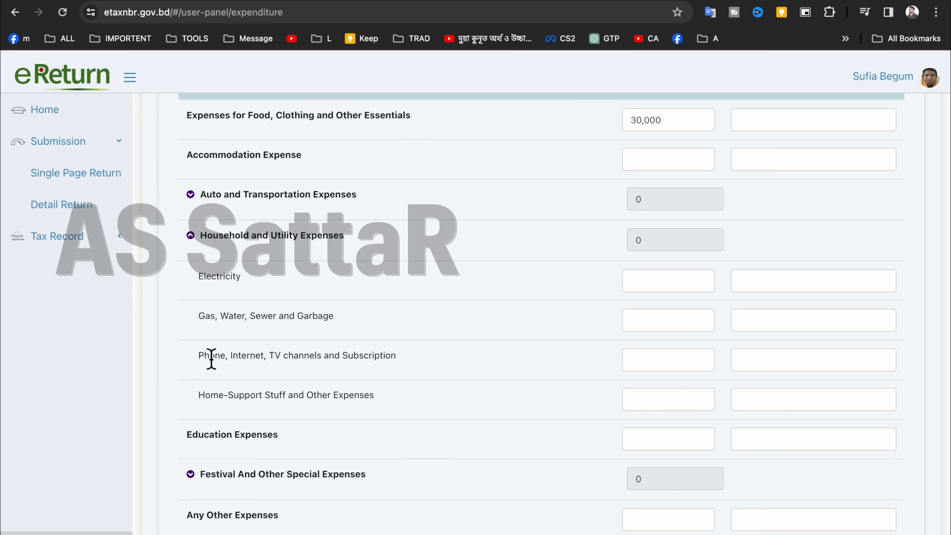
pyautogui.doubleClick(221, 277)
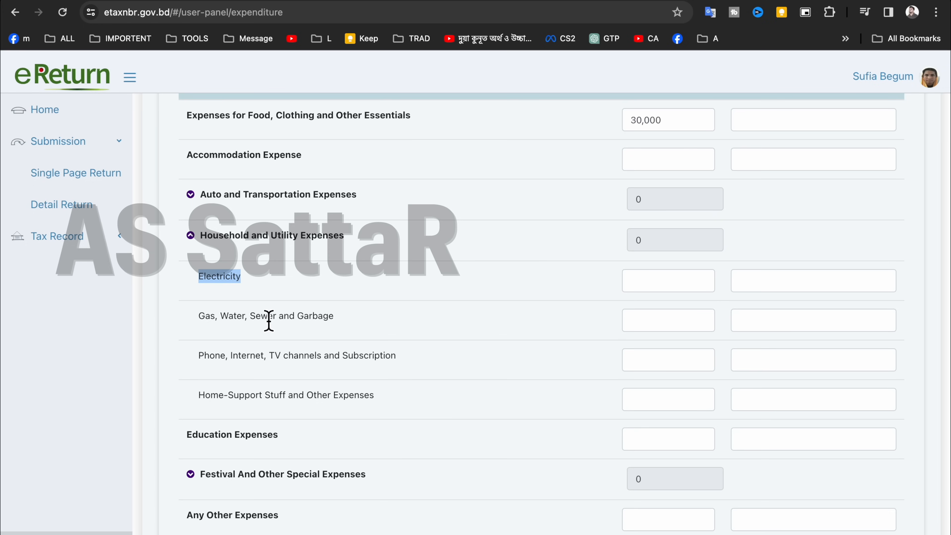
pyautogui.click(202, 315)
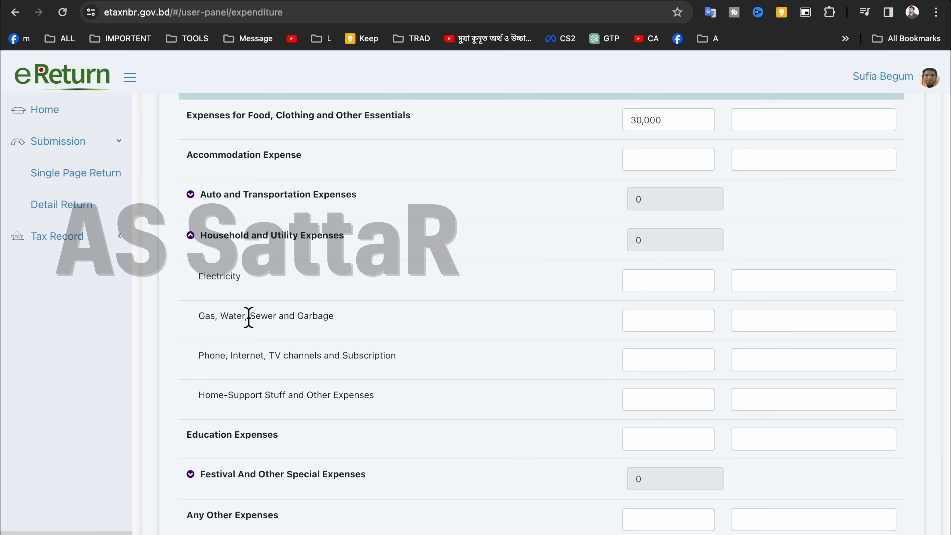
pyautogui.doubleClick(211, 356)
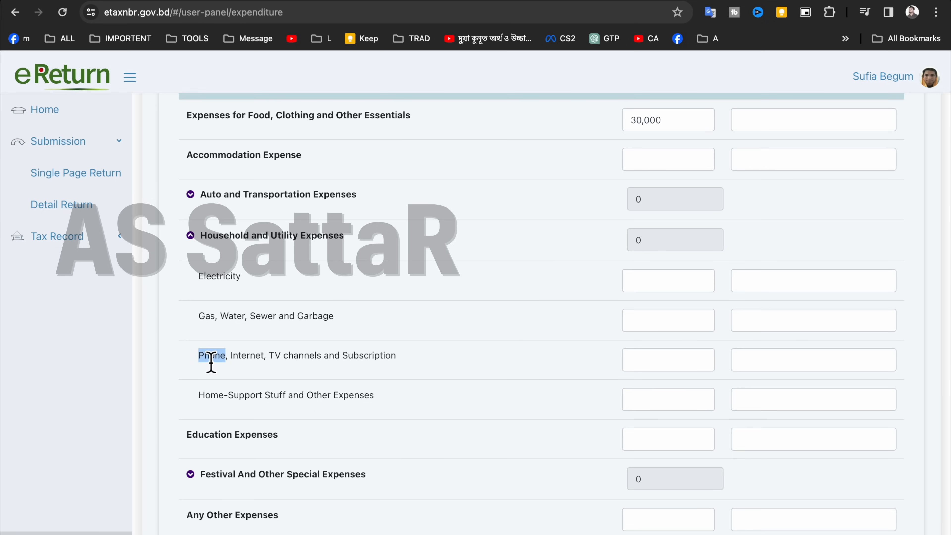
pyautogui.doubleClick(247, 360)
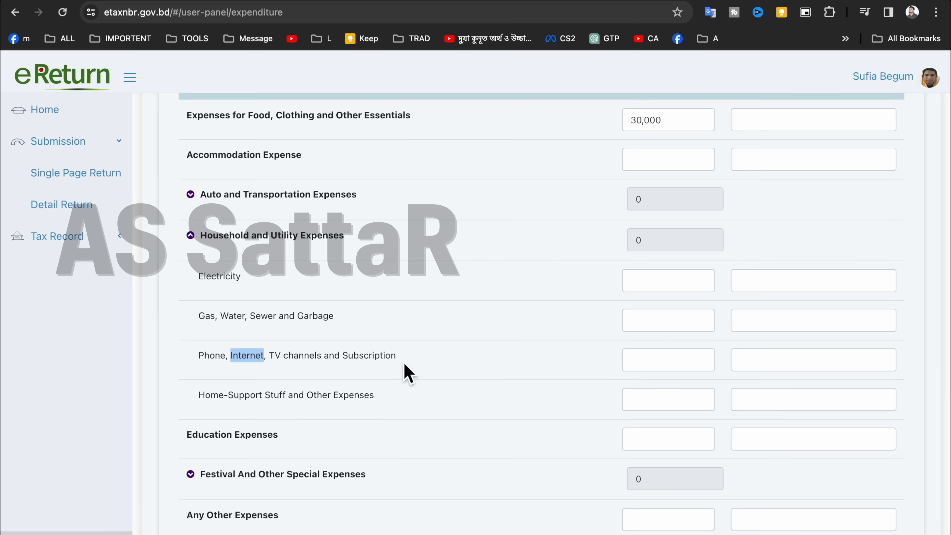
pyautogui.click(651, 362)
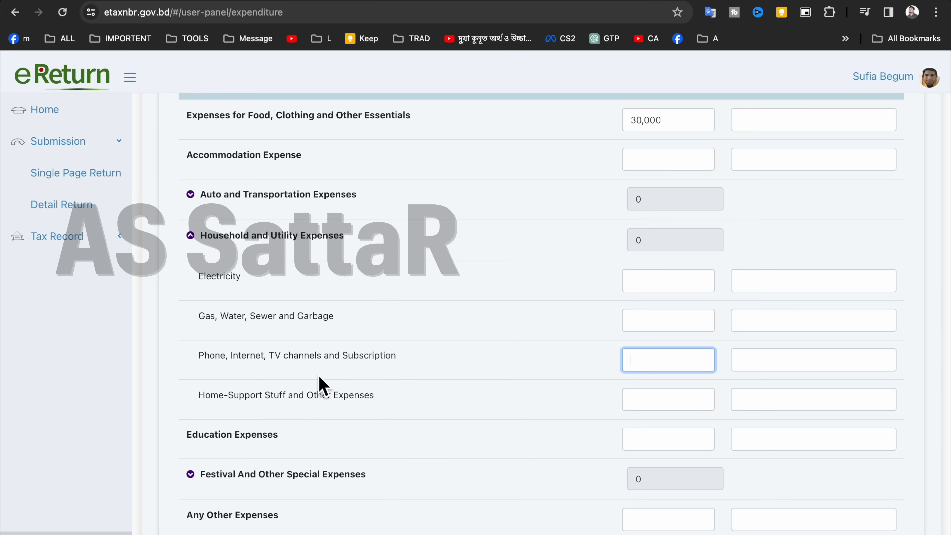
pyautogui.write('5,000')
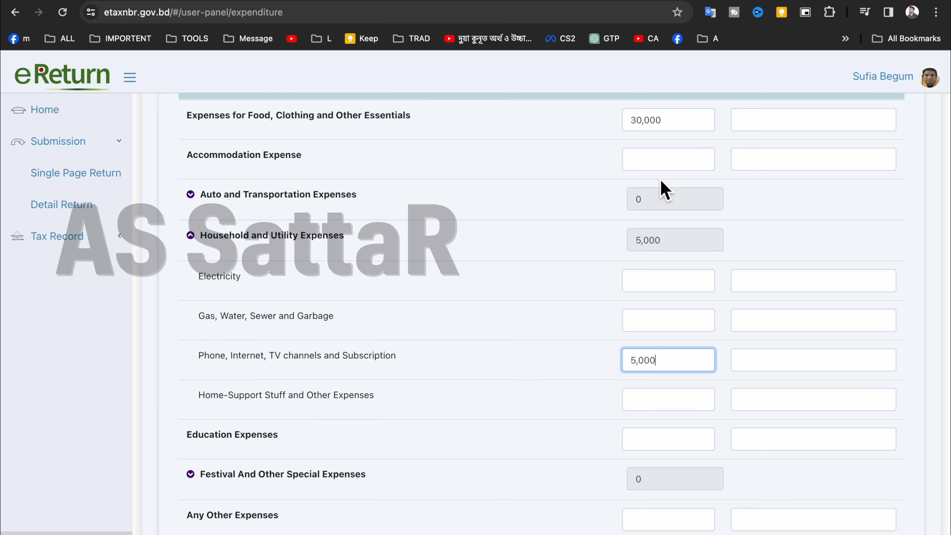
# Step: Collapse Household and Utility Expenses, leave the remaining expense and tax rows blank, and save the expenditure statement to continue
pyautogui.scroll(-2, 633, 322)
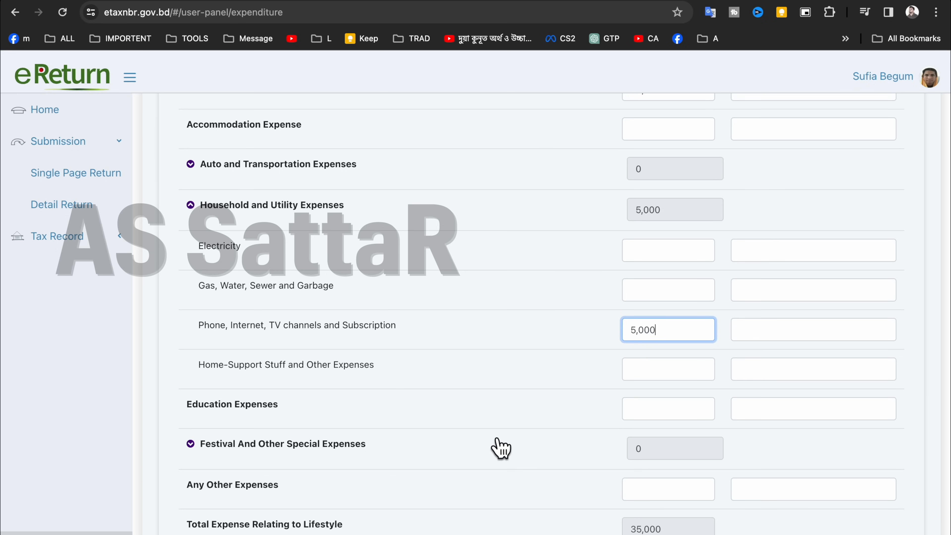
pyautogui.click(497, 440)
pyautogui.scroll(1, 391, 363)
pyautogui.scroll(1, 571, 212)
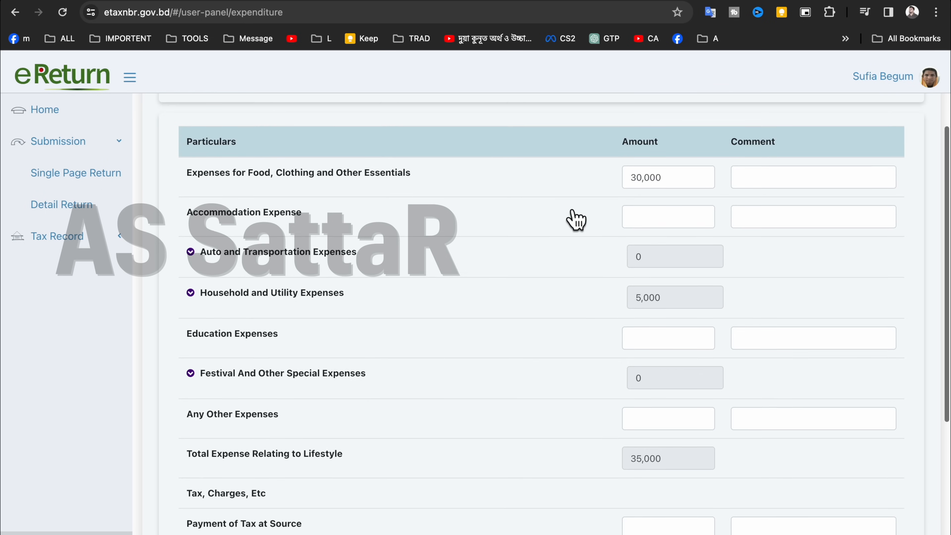
pyautogui.scroll(-5, 575, 217)
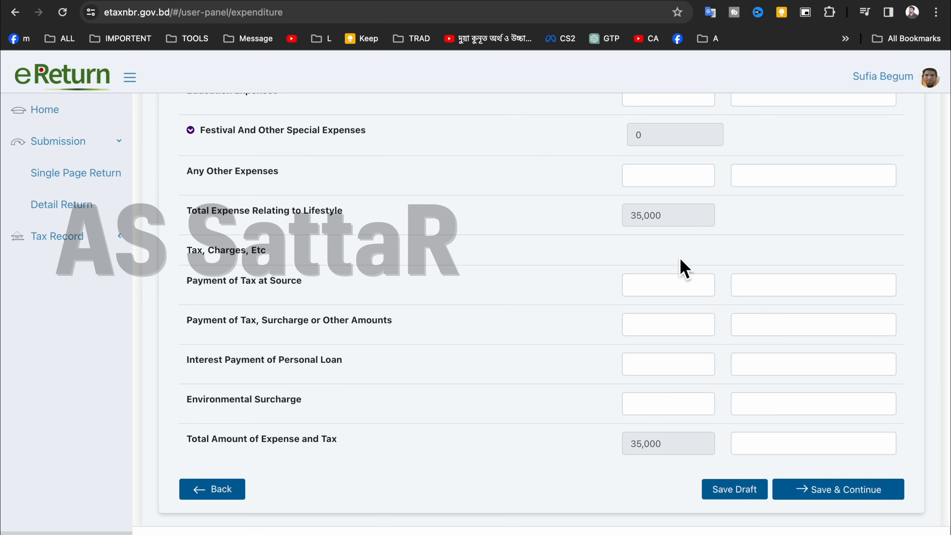
pyautogui.click(820, 496)
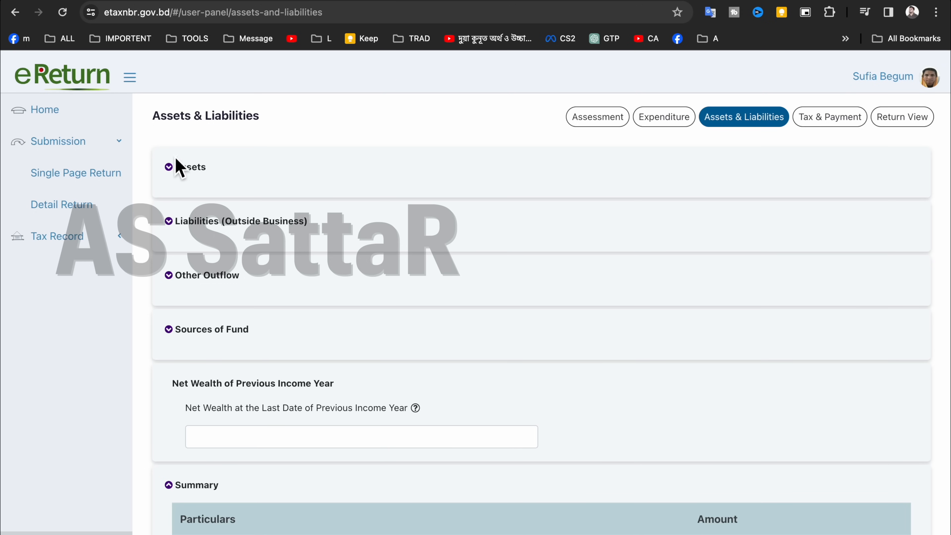
# Step: Expand the Assets section and look at the entry fields for Agricultural Property, leaving that asset type unselected
pyautogui.click(172, 172)
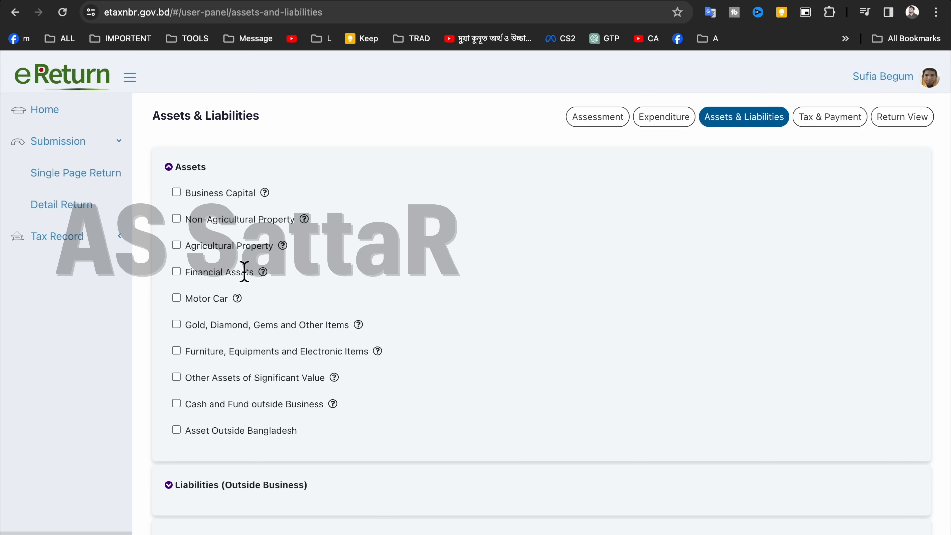
pyautogui.click(176, 245)
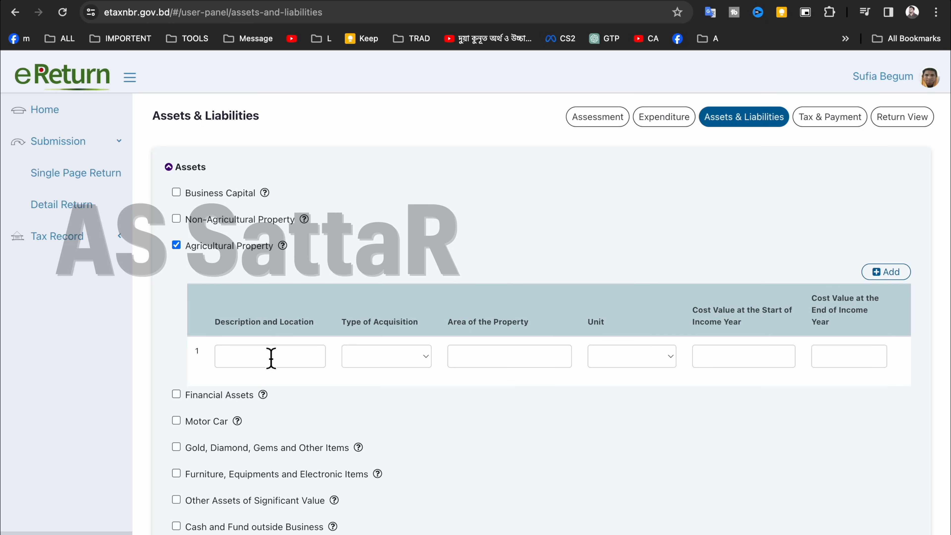
pyautogui.click(424, 369)
pyautogui.click(487, 336)
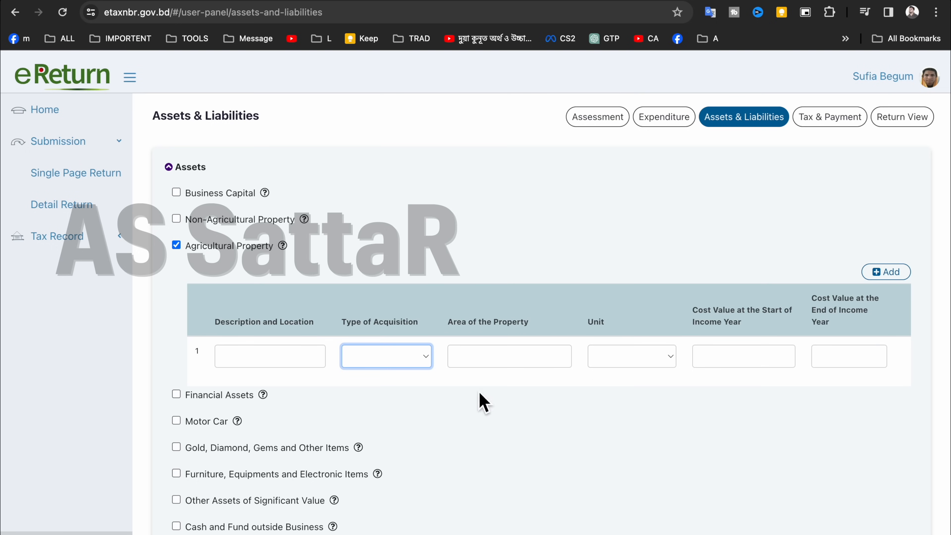
pyautogui.click(177, 246)
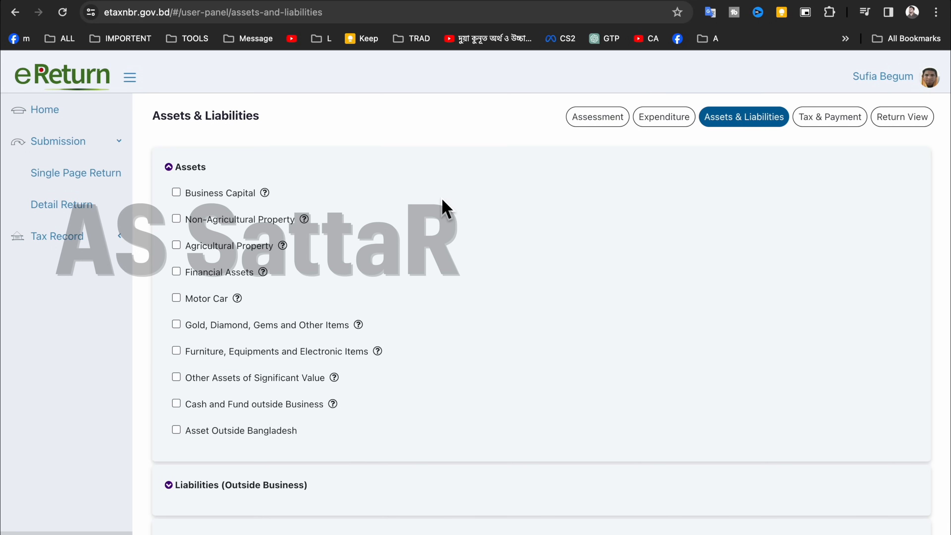
# Step: Look at the sub-options of Non-Agricultural Property without keeping it selected, and review the list of asset types
pyautogui.click(176, 219)
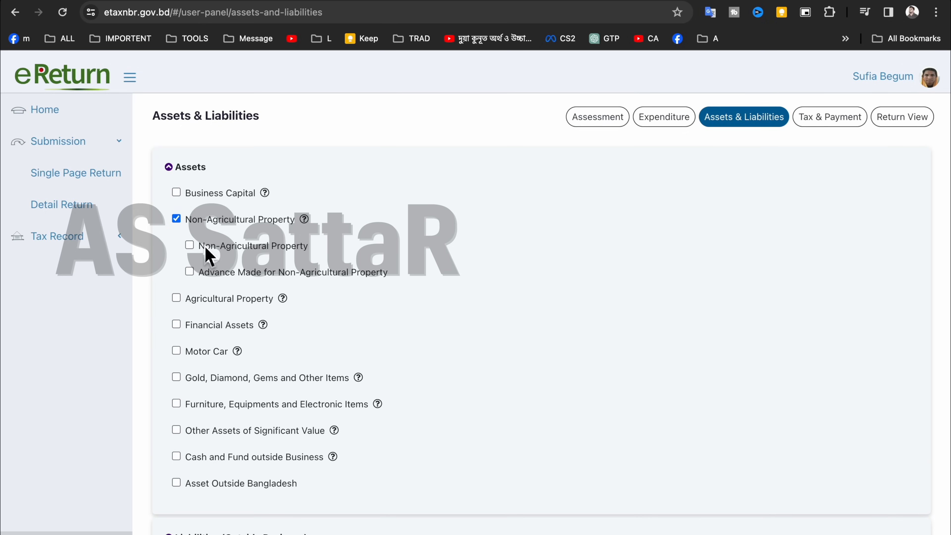
pyautogui.click(190, 246)
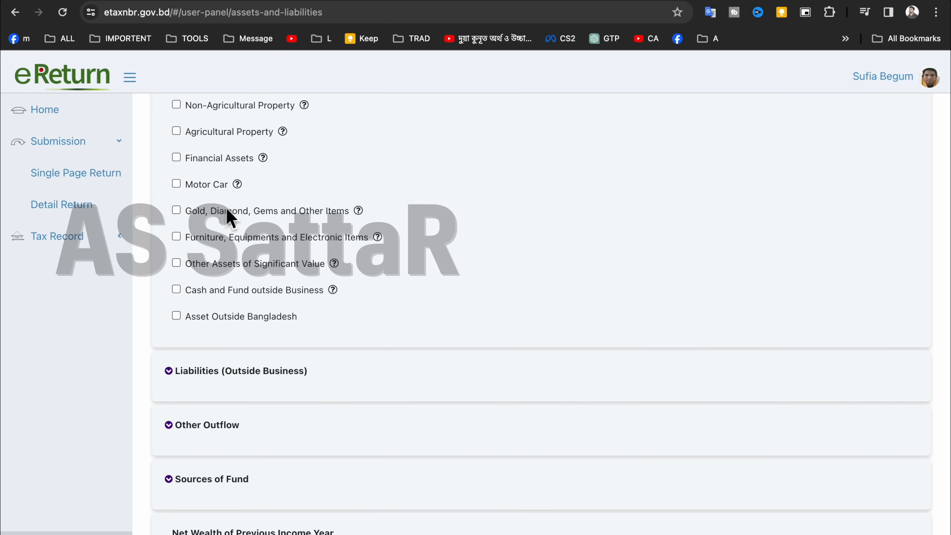
pyautogui.scroll(3, 228, 212)
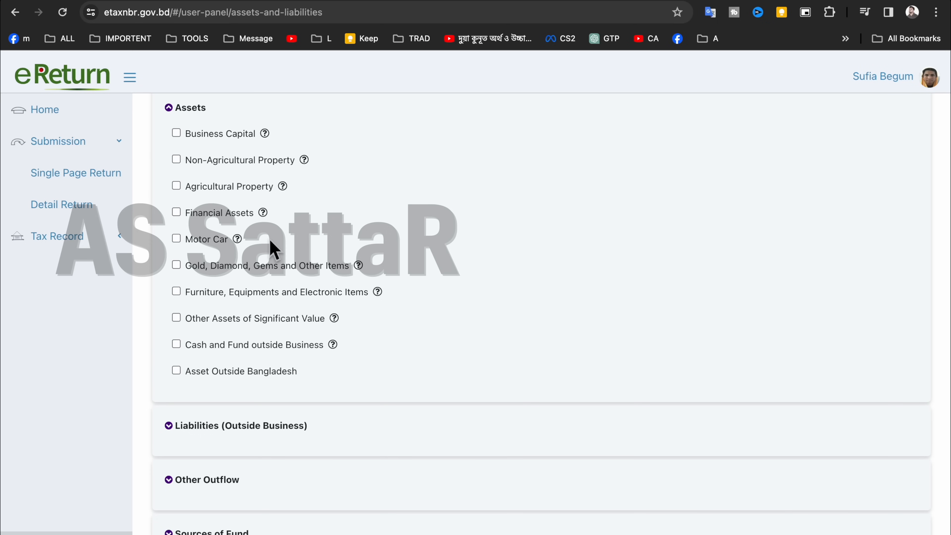
pyautogui.scroll(2, 272, 247)
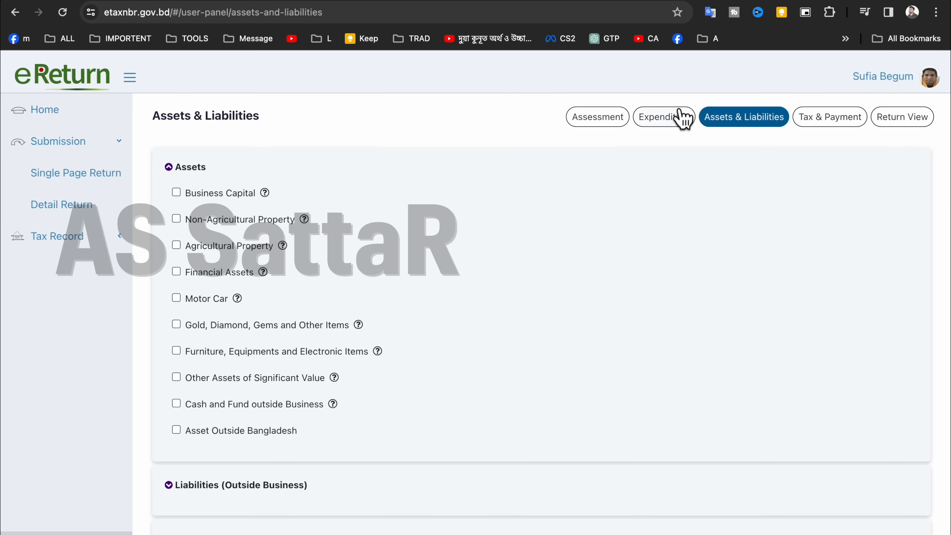
pyautogui.scroll(-2, 361, 332)
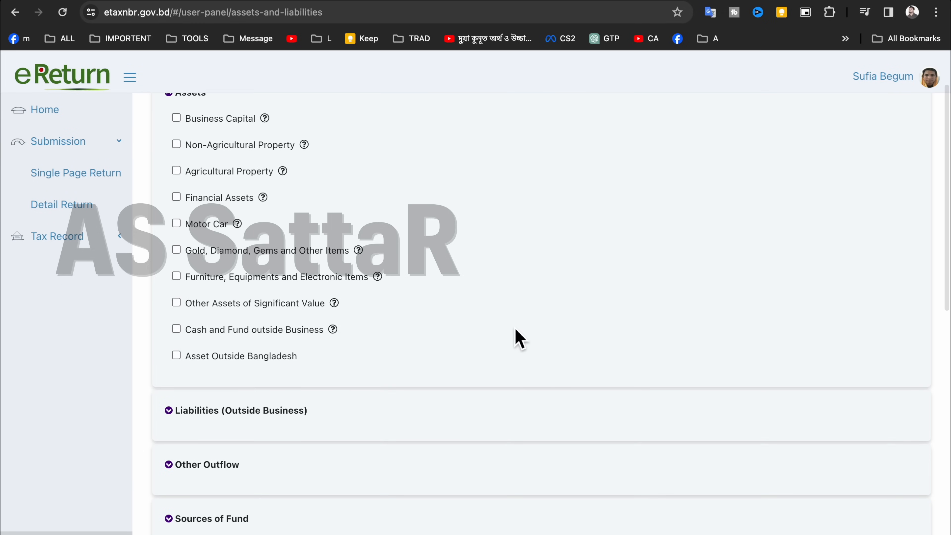
pyautogui.scroll(1, 515, 329)
pyautogui.scroll(-1, 251, 160)
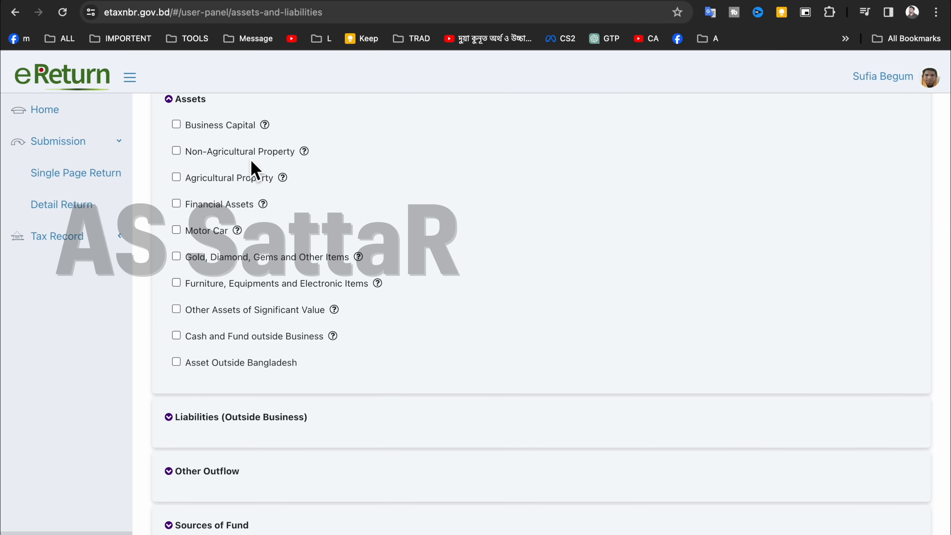
pyautogui.scroll(1, 251, 165)
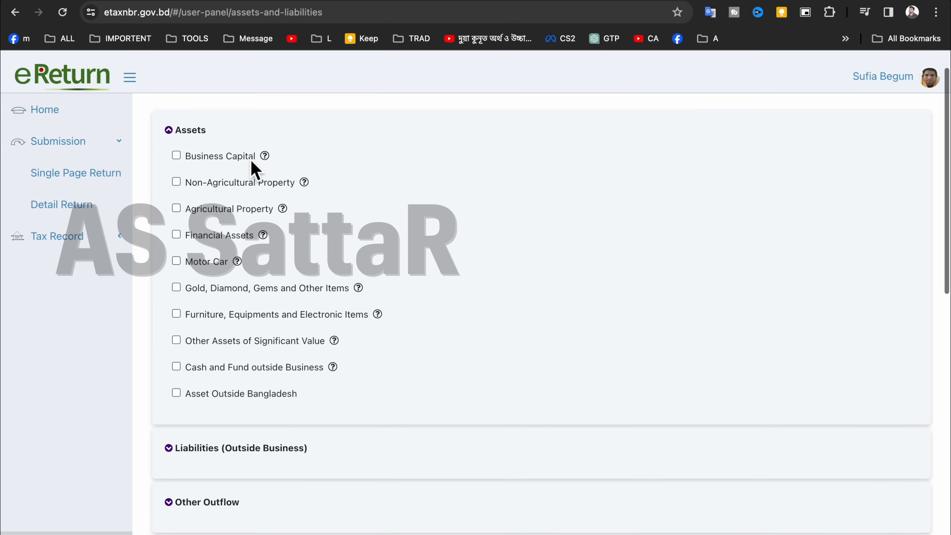
pyautogui.moveTo(267, 224)
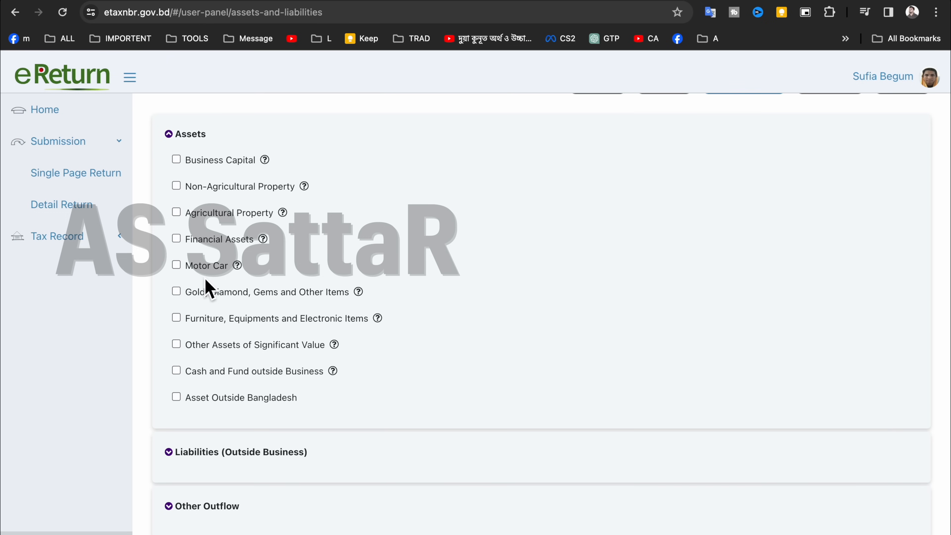
# Step: Look at the Motor Car entry fields and the Financial Assets sub-options, leaving both asset types unselected
pyautogui.click(177, 266)
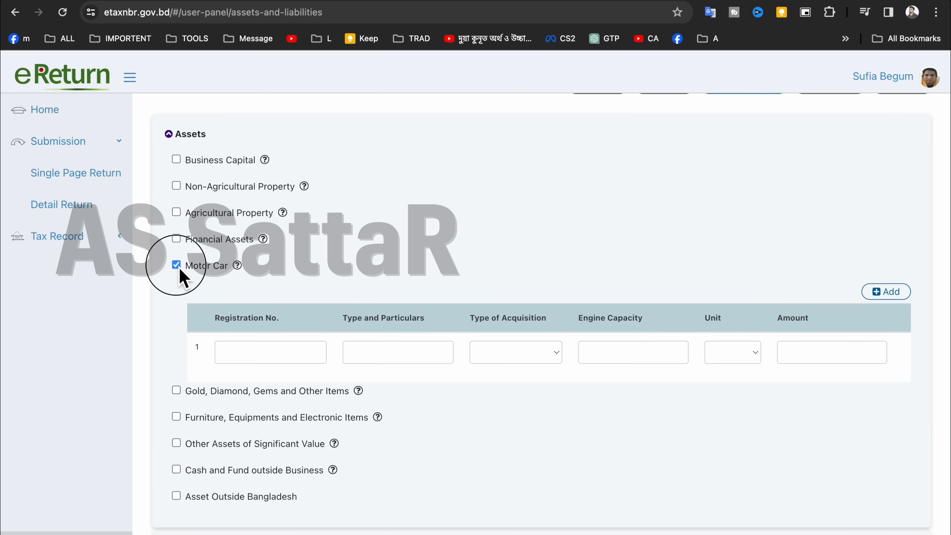
pyautogui.click(177, 265)
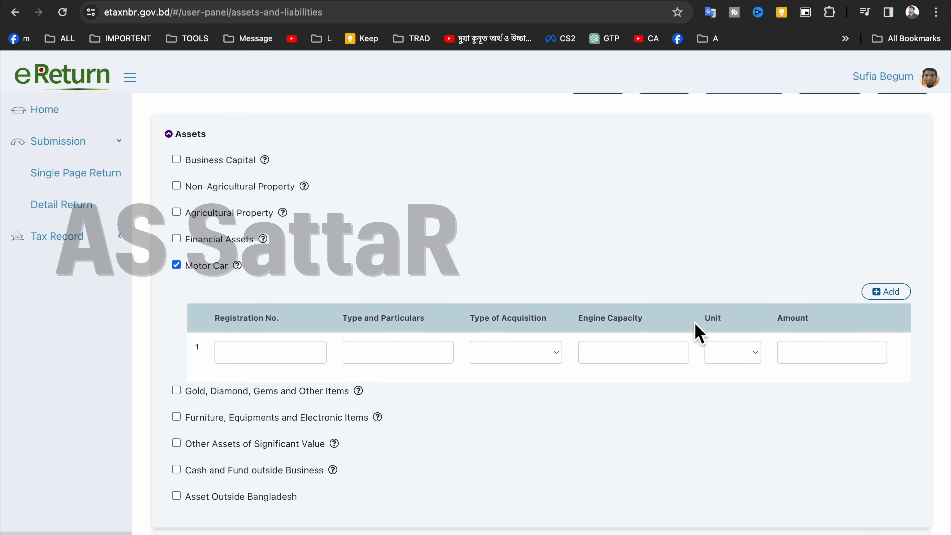
pyautogui.click(177, 266)
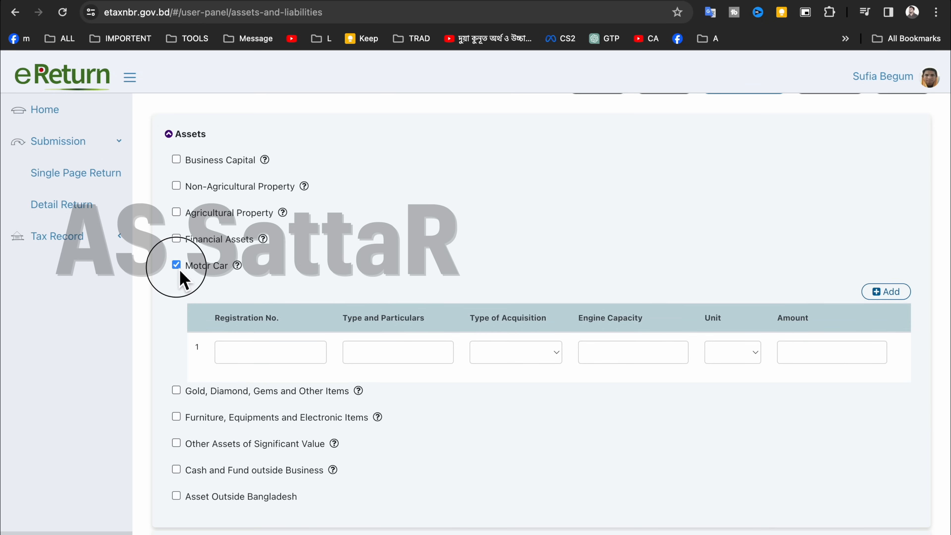
pyautogui.click(176, 240)
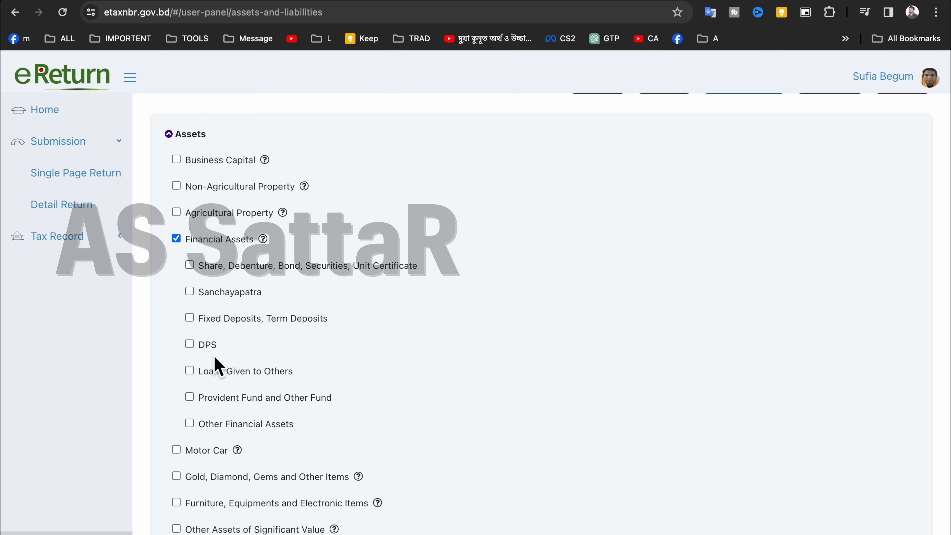
pyautogui.click(177, 239)
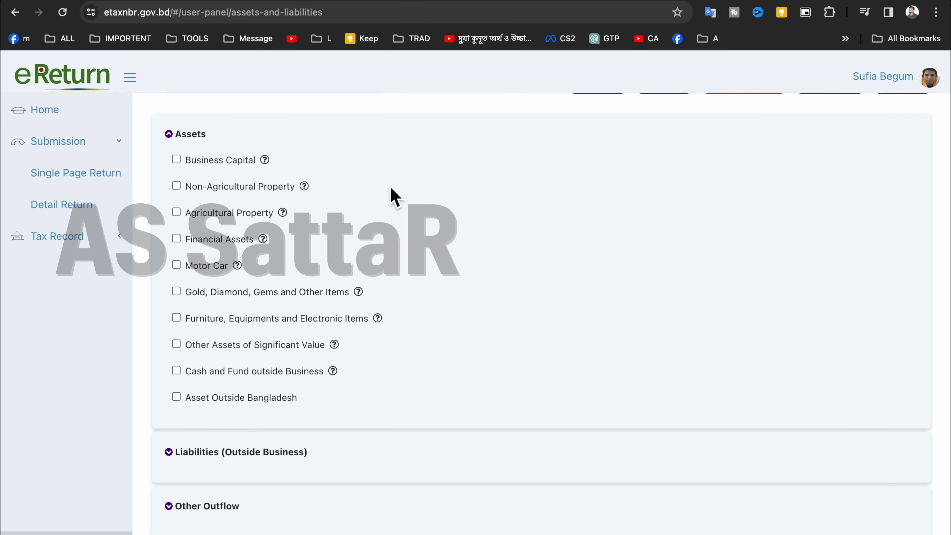
# Step: Try a Gold entry acquired as Gift under Gold, Diamond, Gems and Other Items, and leave that asset type unselected
pyautogui.click(177, 292)
pyautogui.click(277, 378)
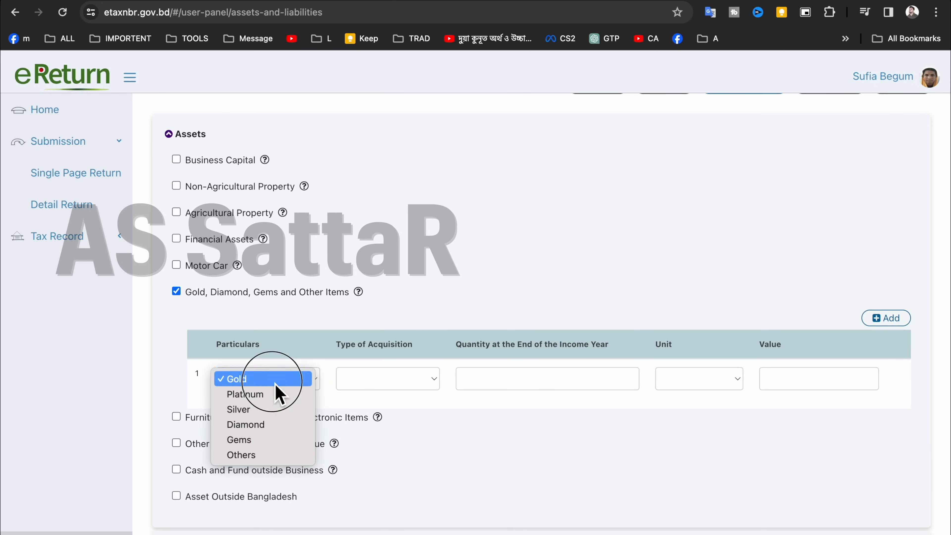
pyautogui.click(264, 378)
pyautogui.click(409, 380)
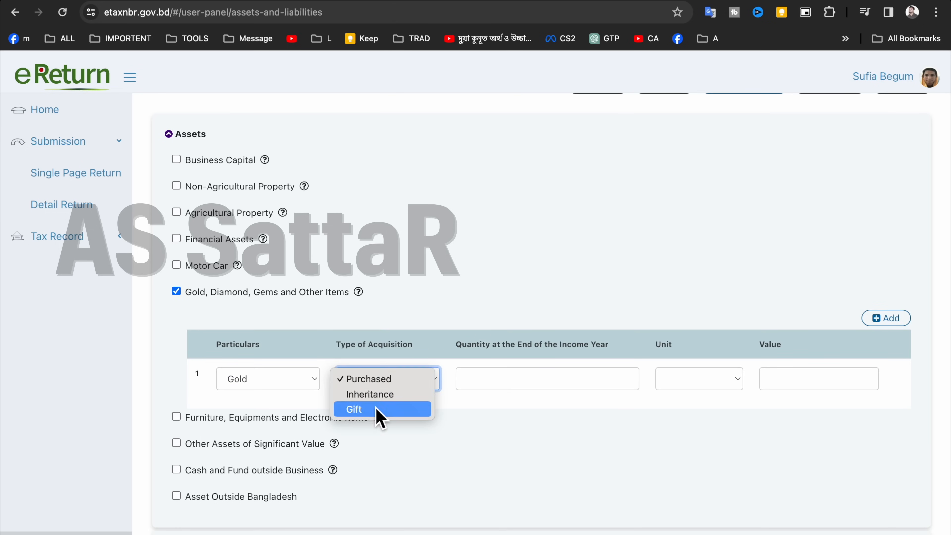
pyautogui.click(373, 409)
pyautogui.click(401, 388)
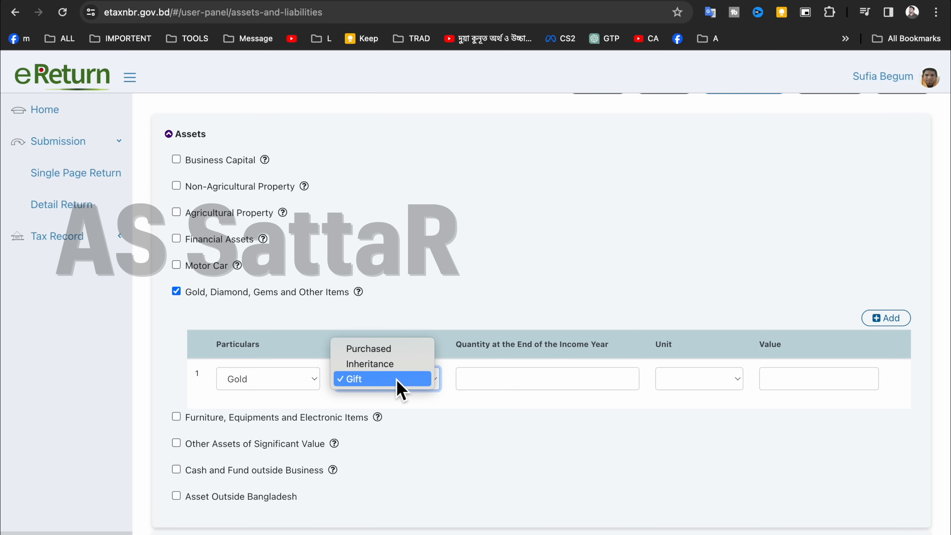
pyautogui.click(397, 351)
pyautogui.click(388, 386)
pyautogui.click(390, 412)
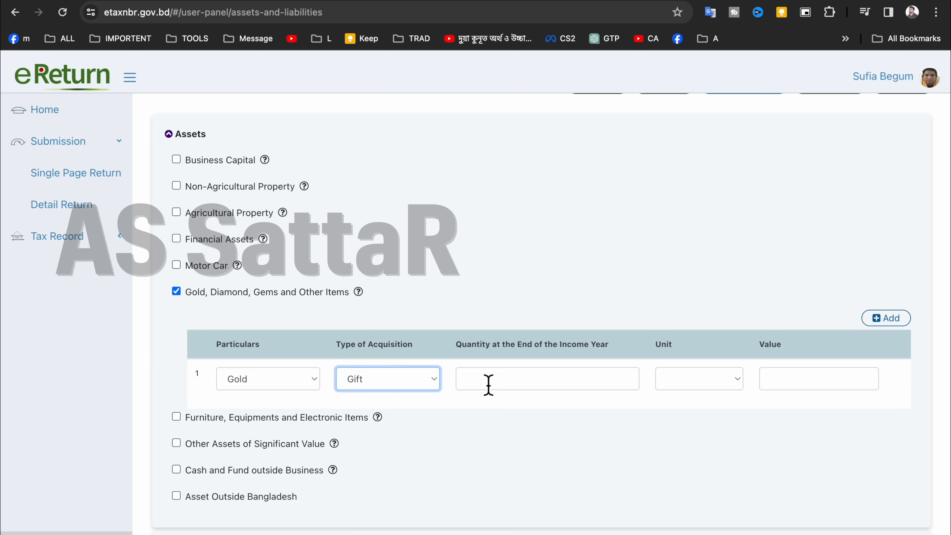
pyautogui.click(181, 293)
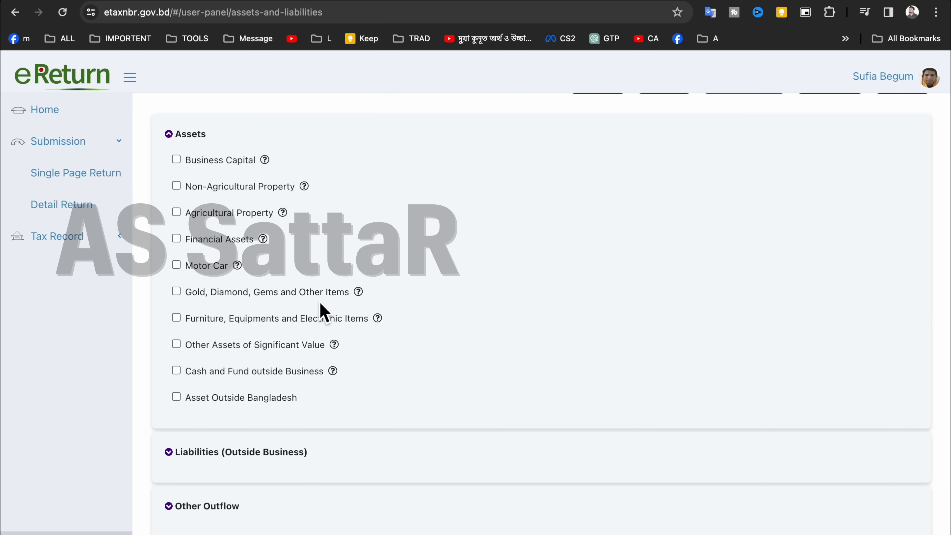
# Step: Review the asset types and look at the Asset Outside Bangladesh entry fields, leaving that type unselected
pyautogui.scroll(-3, 321, 311)
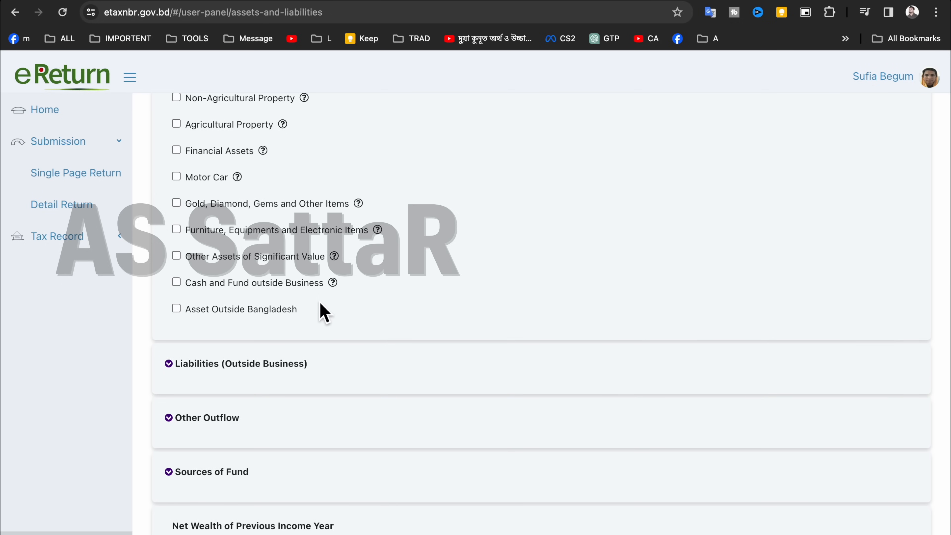
pyautogui.scroll(1, 409, 214)
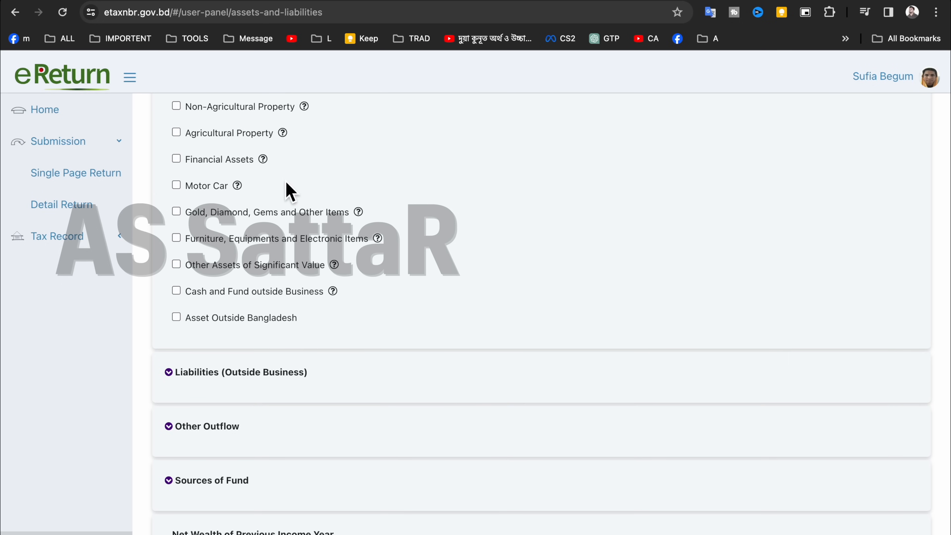
pyautogui.scroll(3, 288, 190)
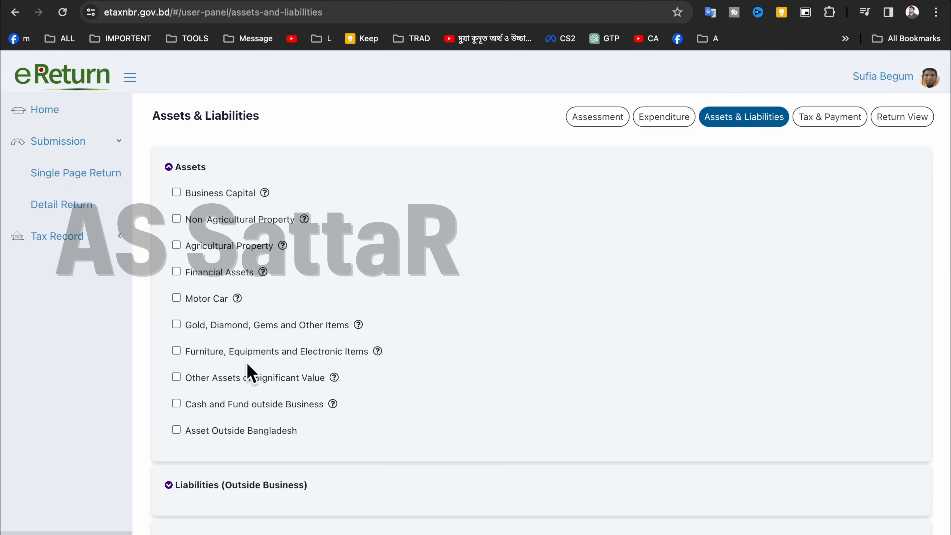
pyautogui.click(177, 429)
pyautogui.scroll(-5, 183, 441)
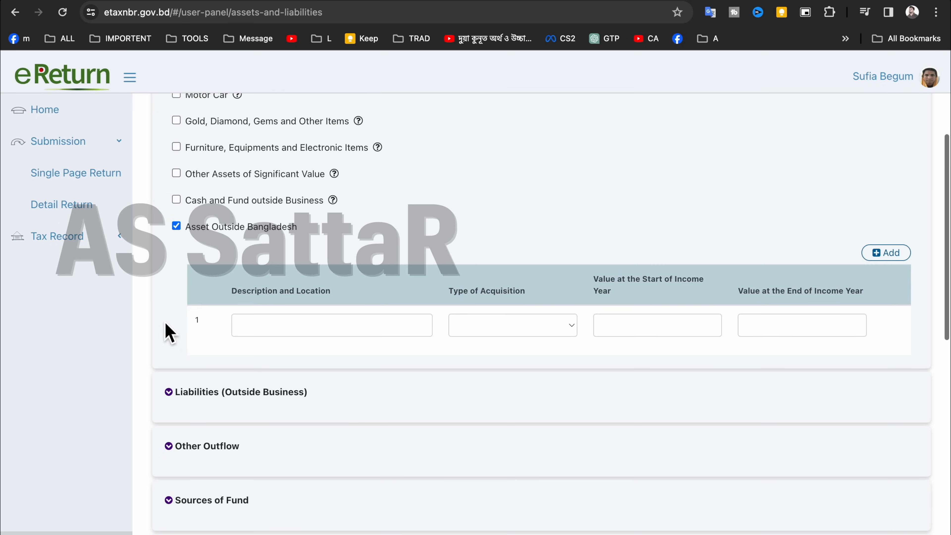
pyautogui.click(177, 229)
pyautogui.scroll(-1, 183, 210)
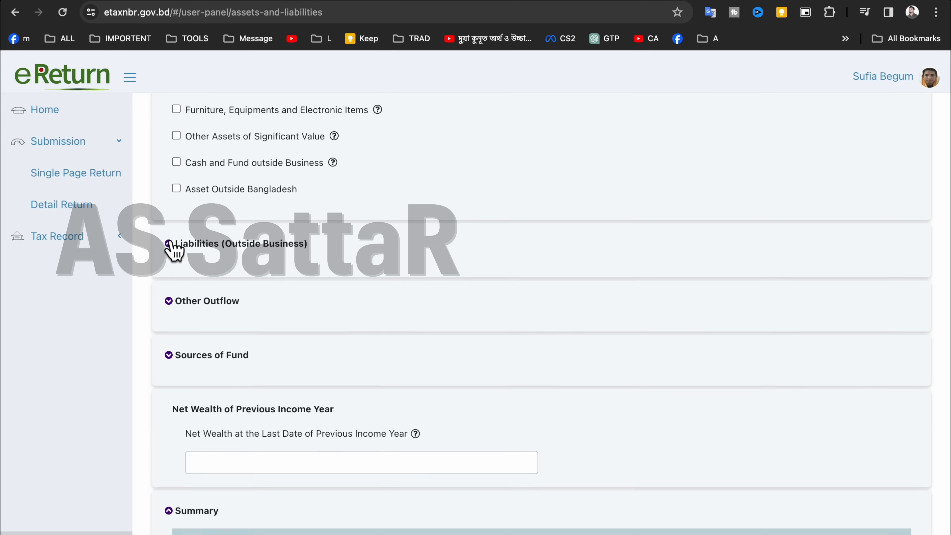
# Step: Look at the Liabilities (Outside Business) options and the Unsecured Loan fields, leaving them unselected and the section collapsed
pyautogui.click(189, 247)
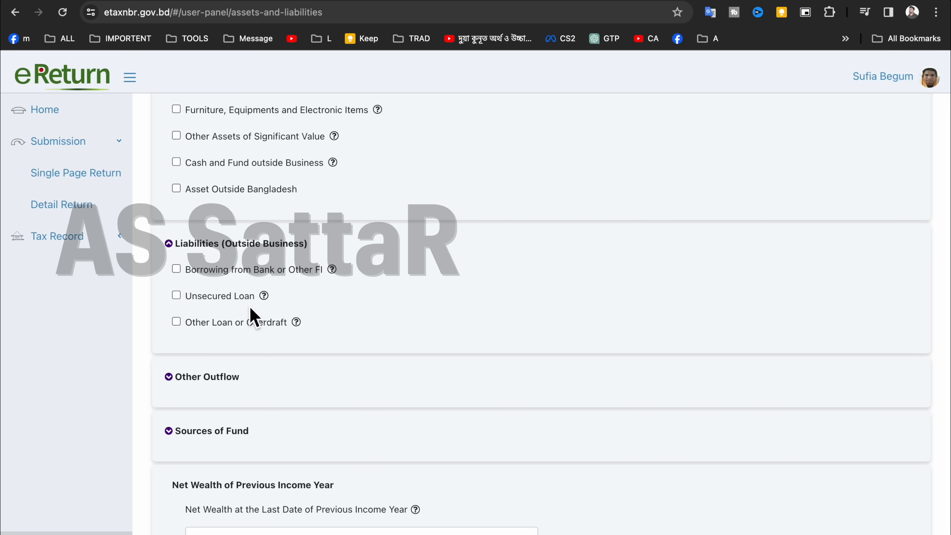
pyautogui.click(203, 298)
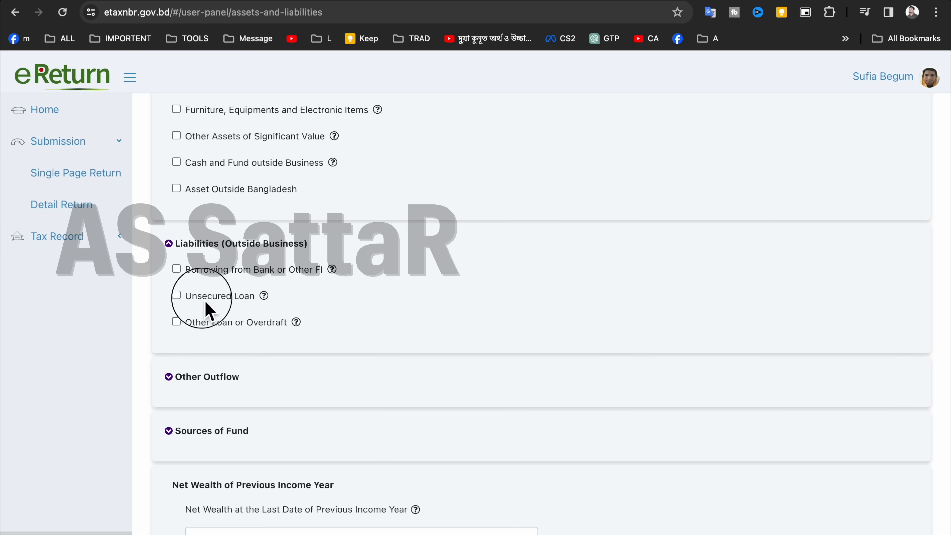
pyautogui.click(178, 296)
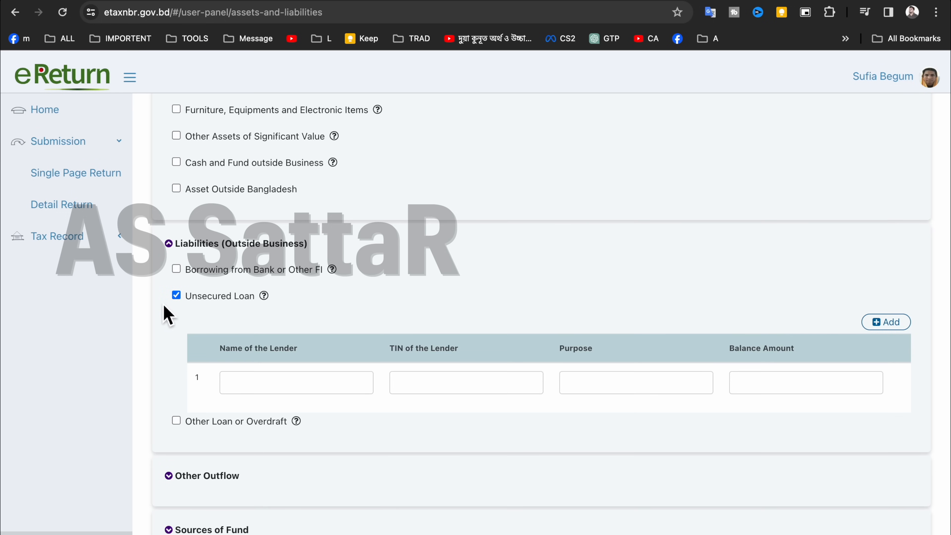
pyautogui.click(177, 299)
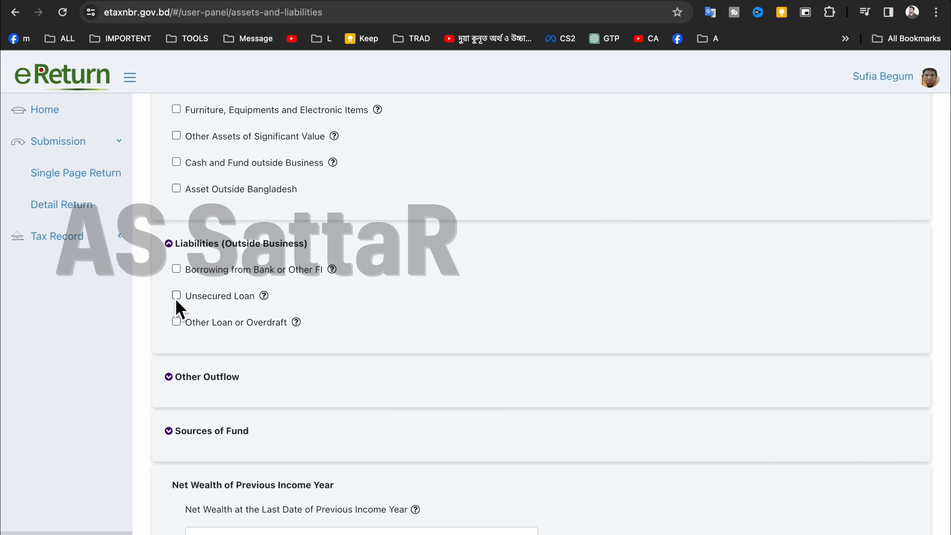
pyautogui.click(172, 246)
# Step: Expand Other Outflow to check the Annual Living Expense and the Gift, Donation and Contribution option, leaving the latter unselected, and collapse the section
pyautogui.click(205, 298)
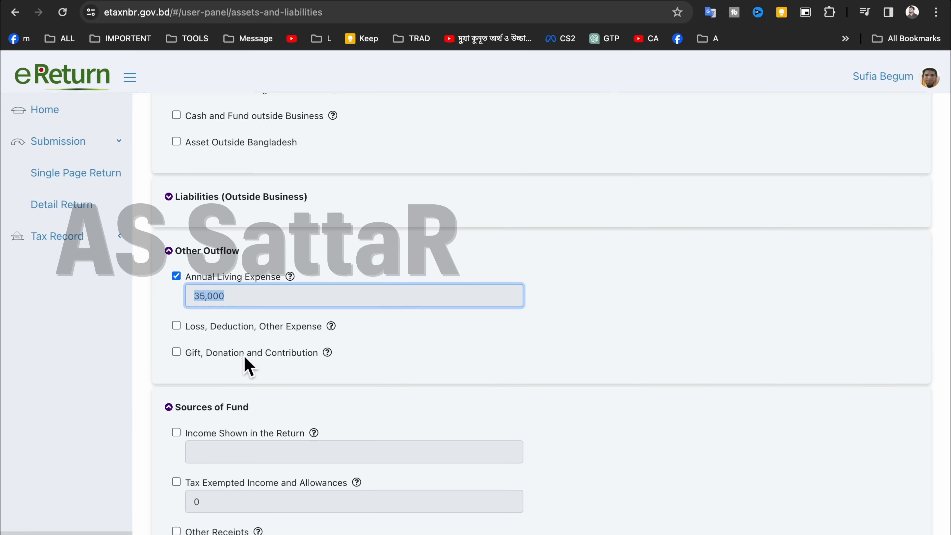
pyautogui.click(177, 353)
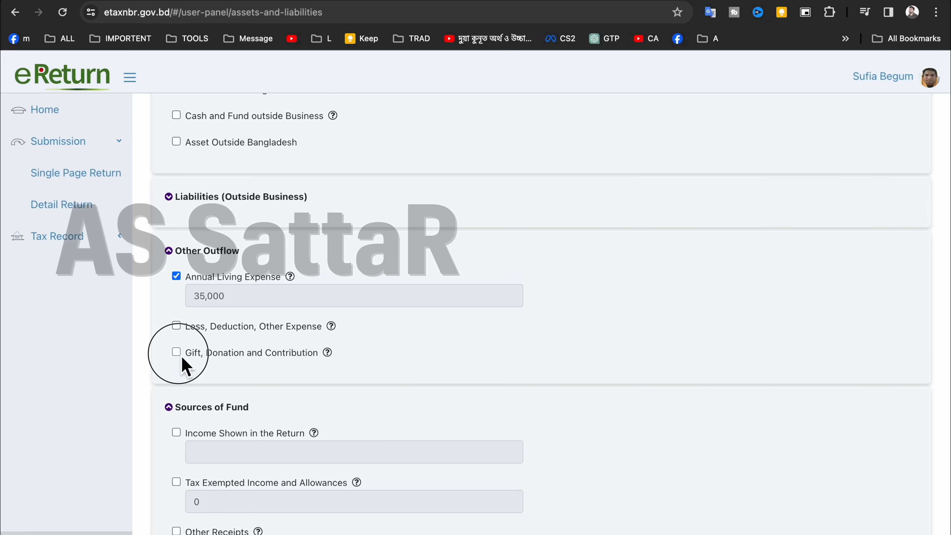
pyautogui.click(179, 352)
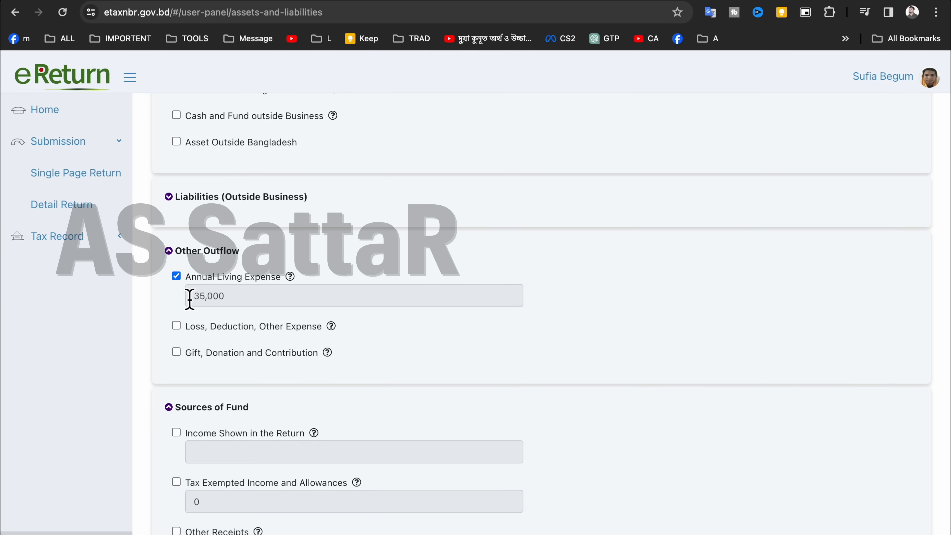
pyautogui.click(168, 252)
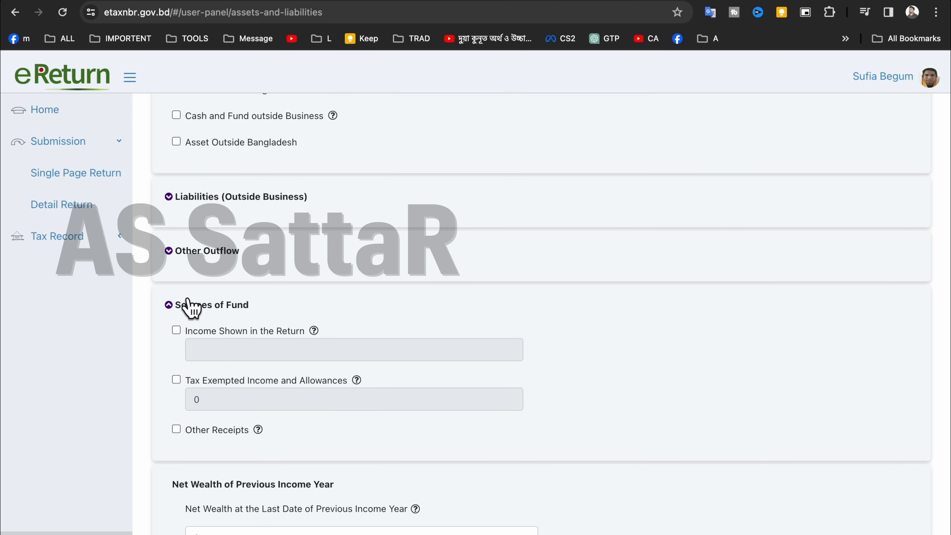
# Step: Look at the Sources of Fund options and check whether Income Shown in the Return can be selected or filled in
pyautogui.click(170, 305)
pyautogui.doubleClick(170, 306)
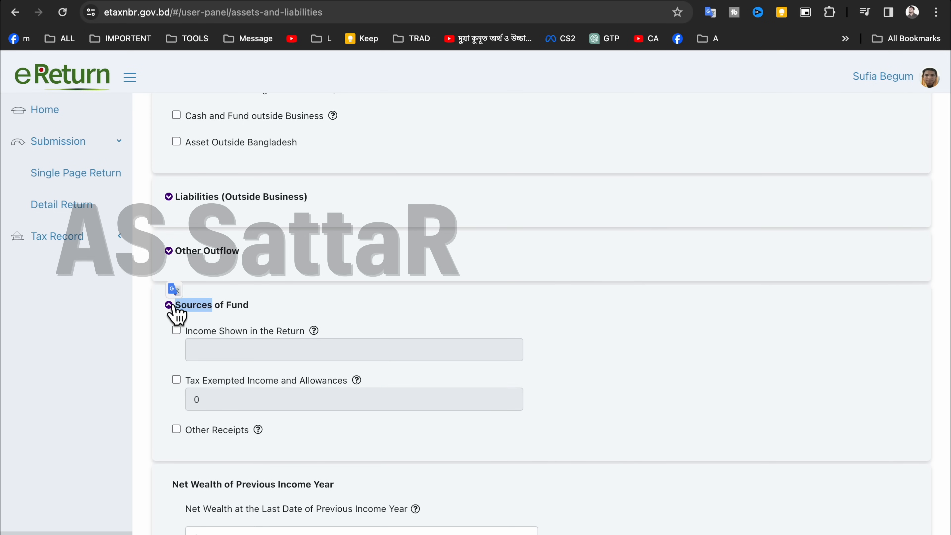
pyautogui.click(266, 346)
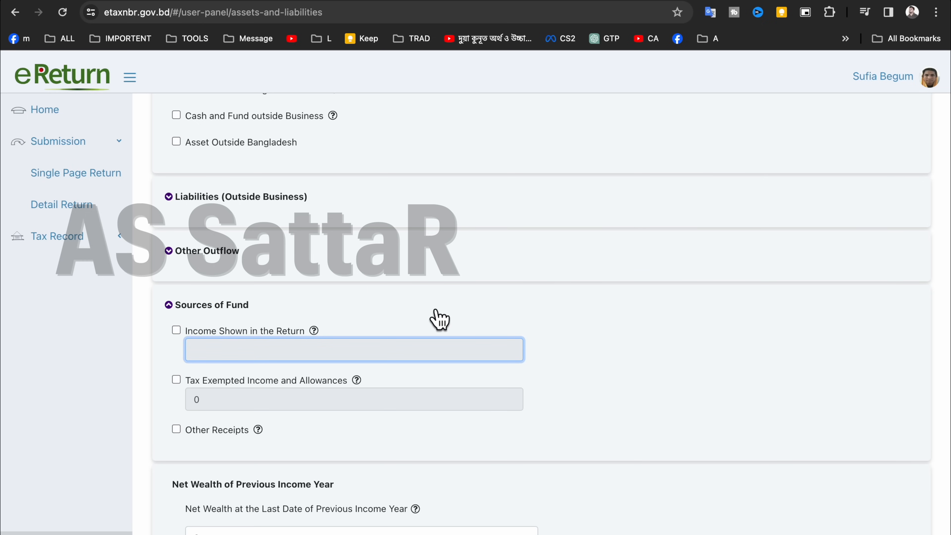
pyautogui.click(176, 330)
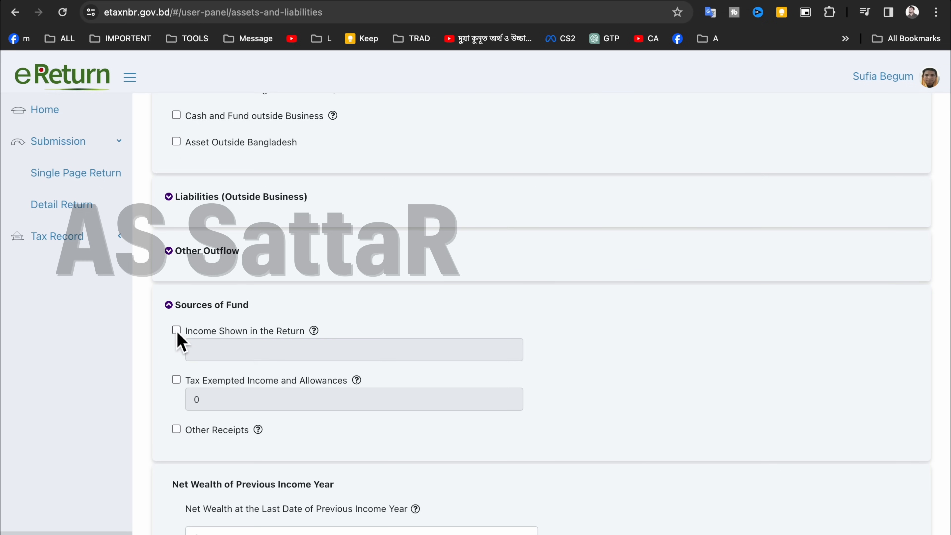
pyautogui.moveTo(255, 346); pyautogui.dragTo(282, 354)
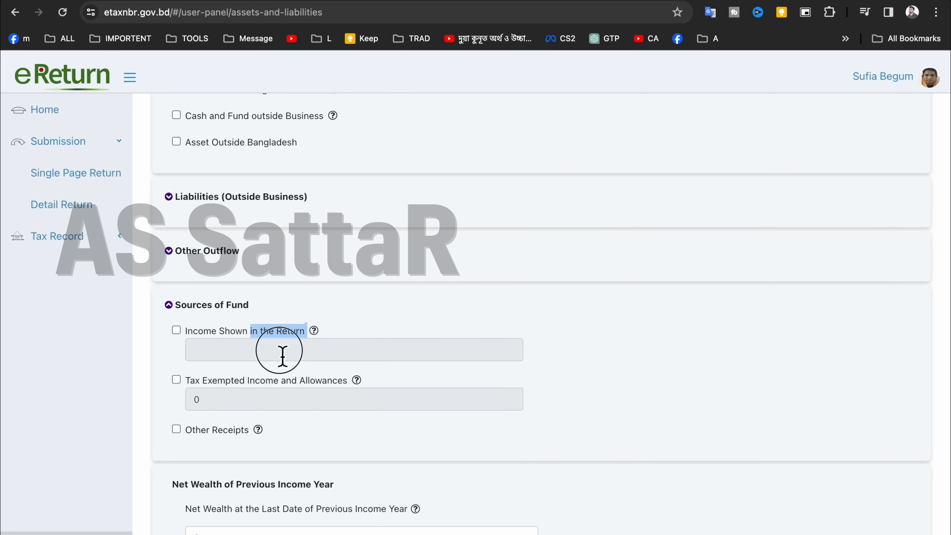
pyautogui.click(302, 349)
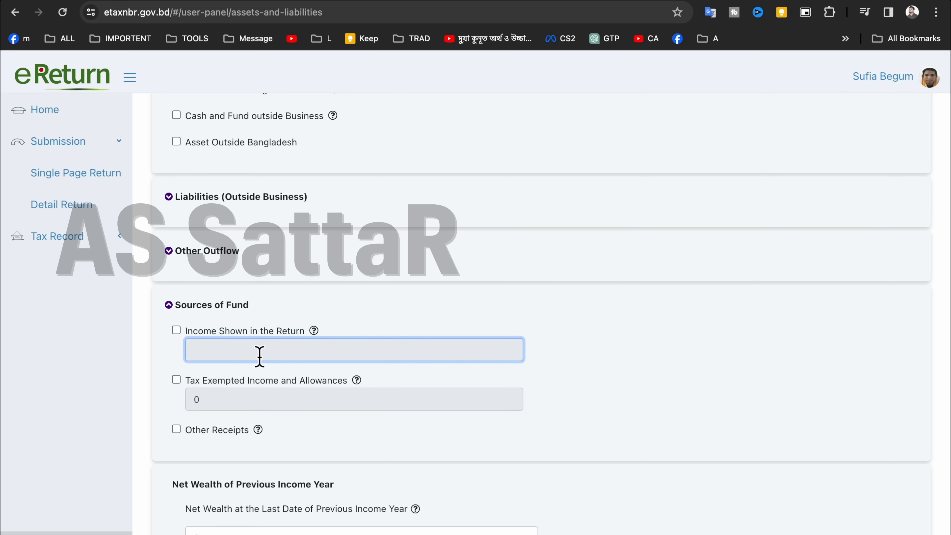
pyautogui.scroll(-1, 205, 427)
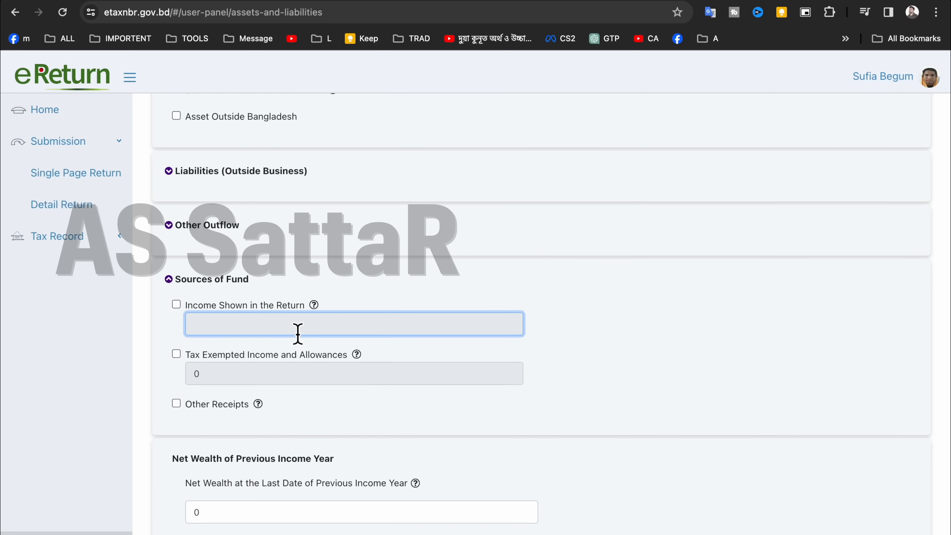
# Step: Select Other Receipts as a source of fund and enter Gift as particulars, "form husband" as reference and 35,000 as amount
pyautogui.click(180, 412)
pyautogui.click(176, 403)
pyautogui.scroll(-5, 225, 375)
pyautogui.doubleClick(256, 295)
pyautogui.click(303, 325)
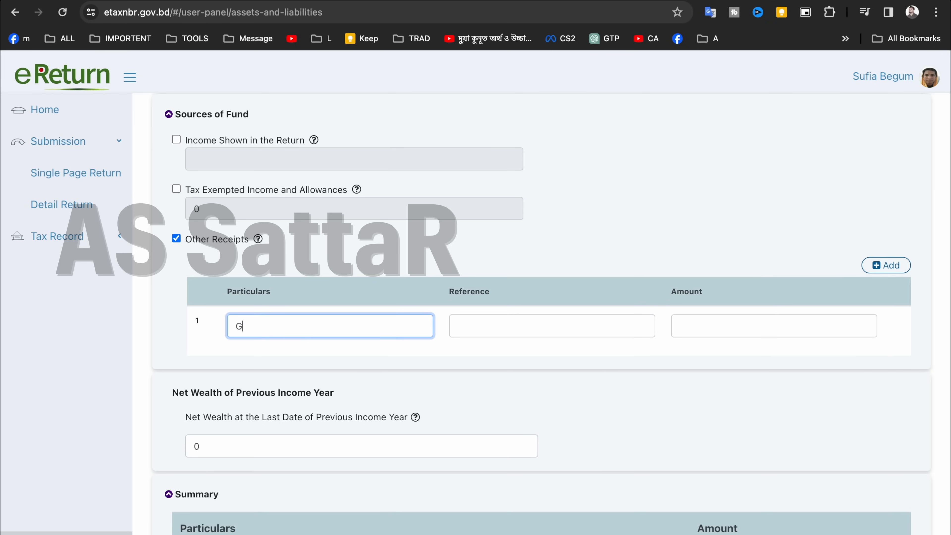
pyautogui.click(493, 327)
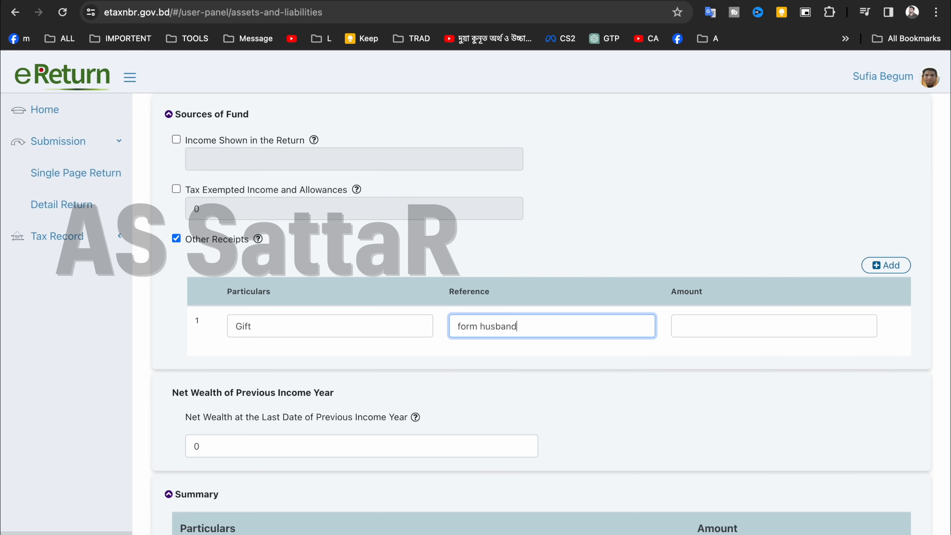
pyautogui.click(695, 335)
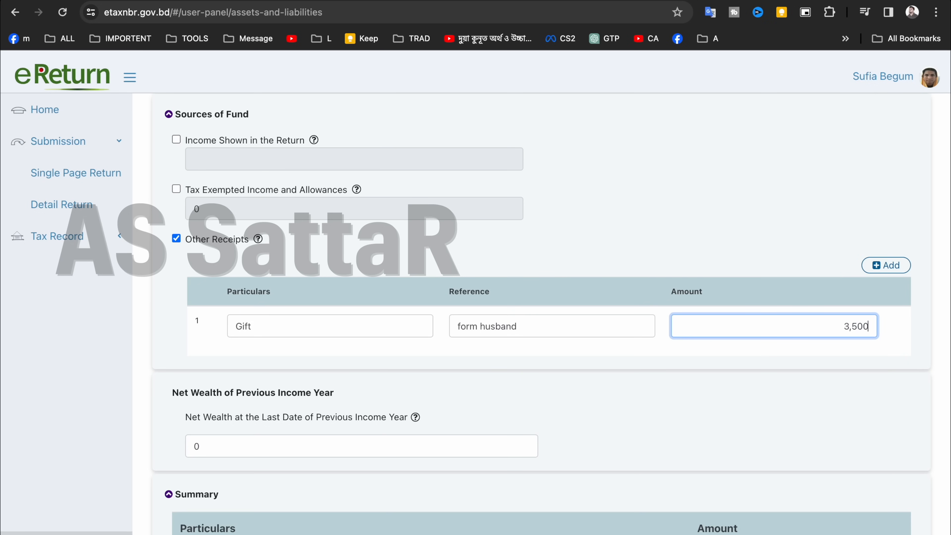
# Step: Compare the Other Fund Outflow During Income Year, Source of Fund and Difference amounts in the Summary
pyautogui.scroll(-2, 726, 422)
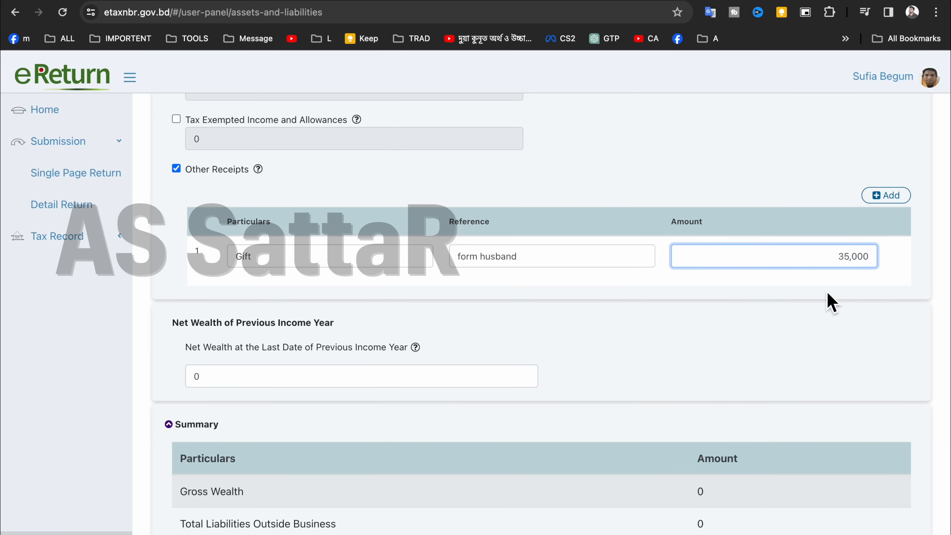
pyautogui.scroll(-8, 854, 274)
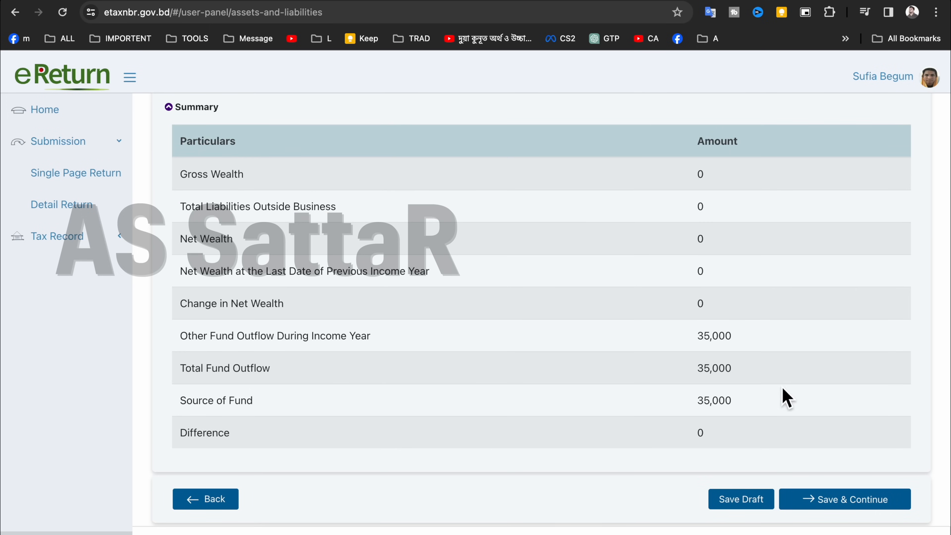
pyautogui.moveTo(718, 400); pyautogui.dragTo(705, 400)
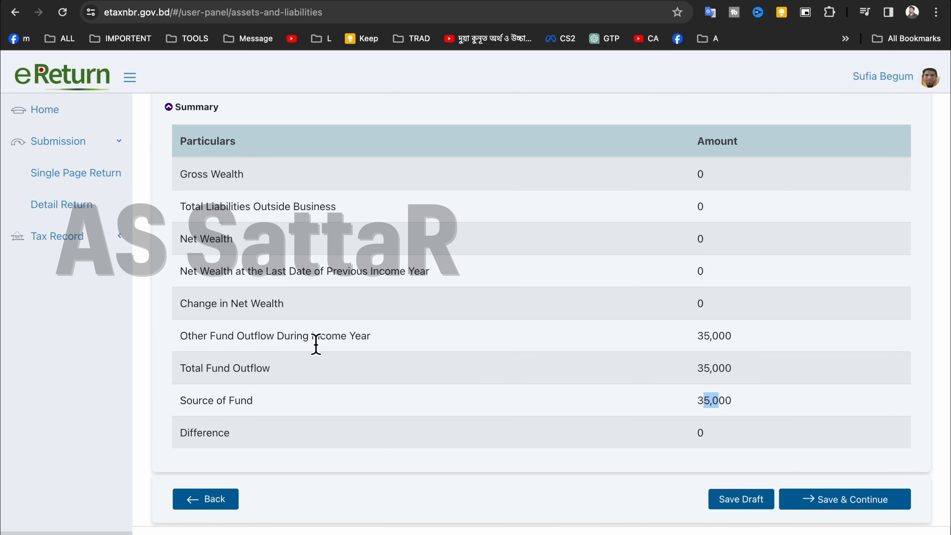
pyautogui.moveTo(311, 335); pyautogui.dragTo(425, 340)
pyautogui.click(705, 335)
pyautogui.doubleClick(705, 335)
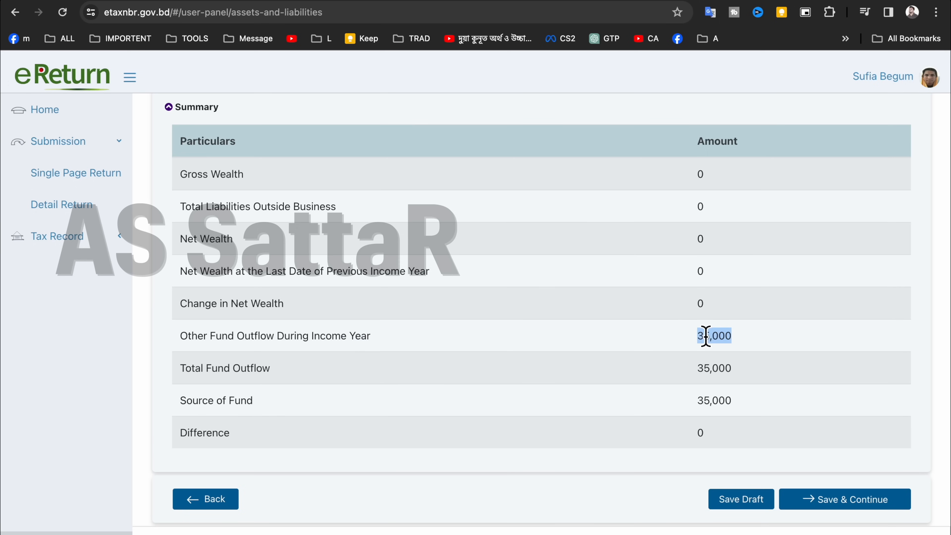
pyautogui.doubleClick(701, 436)
# Step: Set the Gift receipt's amount to 30,000 under Other Receipts and check its effect on the Summary's Difference row
pyautogui.scroll(2, 694, 445)
pyautogui.scroll(8, 692, 447)
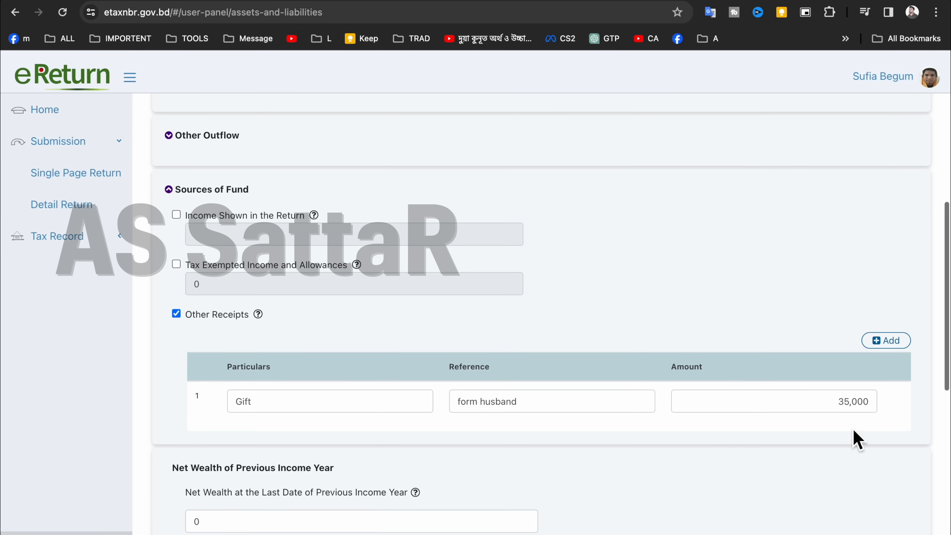
pyautogui.doubleClick(853, 413)
pyautogui.write('30')
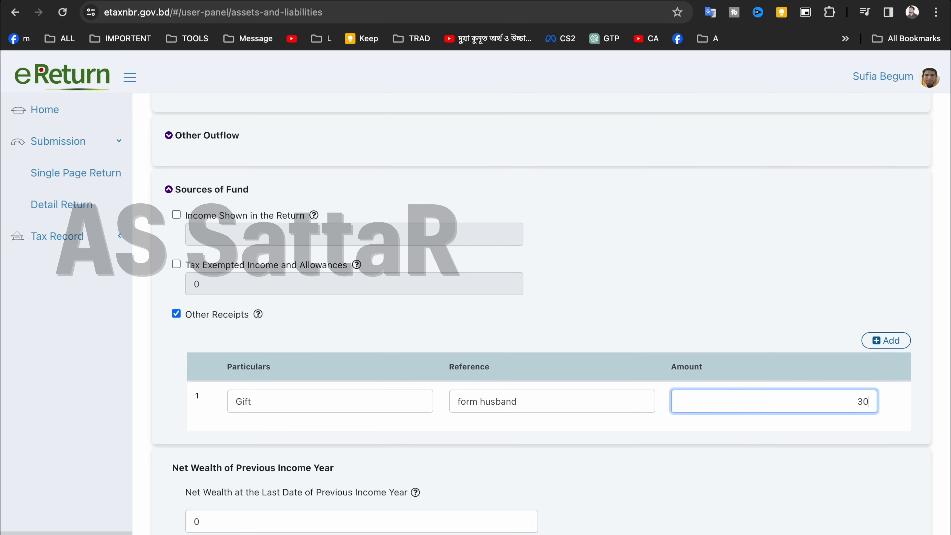
pyautogui.write('0000')
pyautogui.scroll(-10, 771, 520)
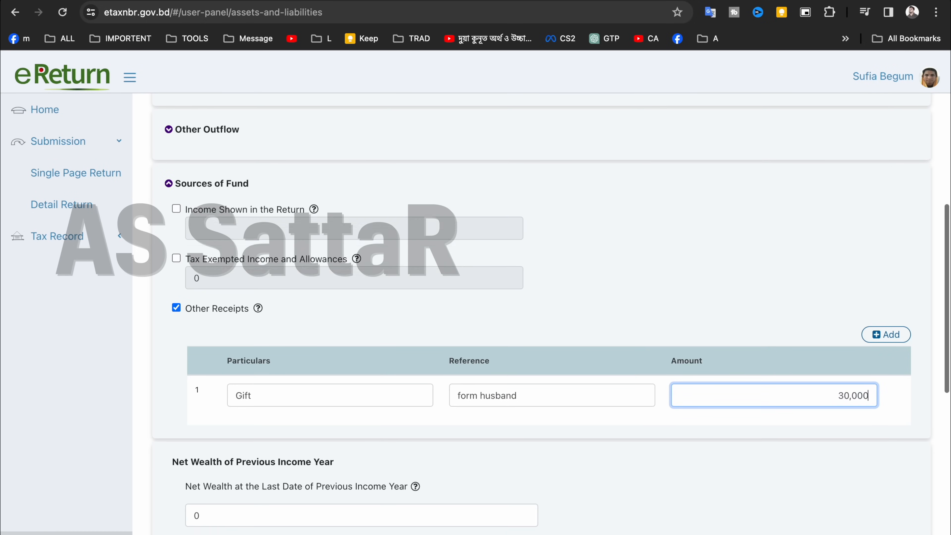
pyautogui.doubleClick(721, 435)
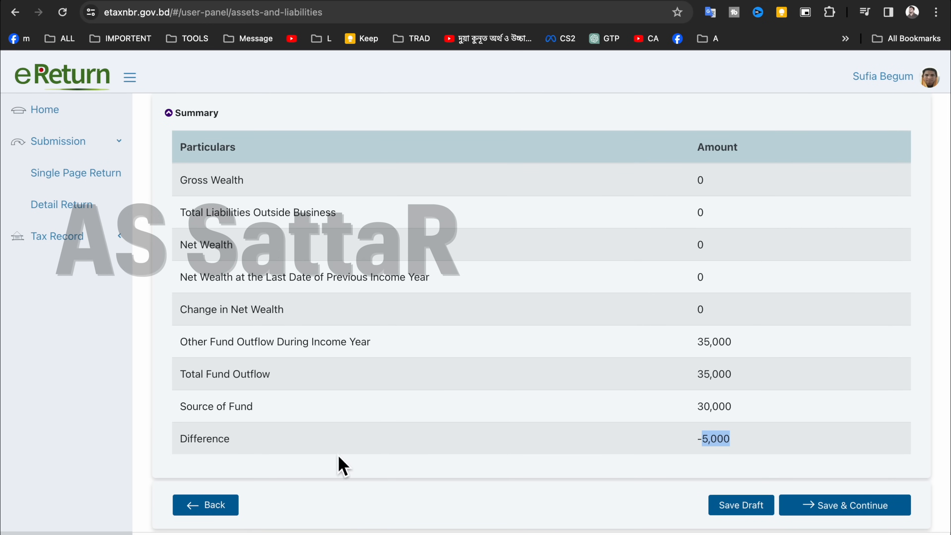
# Step: Set the Gift receipt's amount to 35,000 under Other Receipts
pyautogui.scroll(1, 707, 447)
pyautogui.scroll(8, 707, 447)
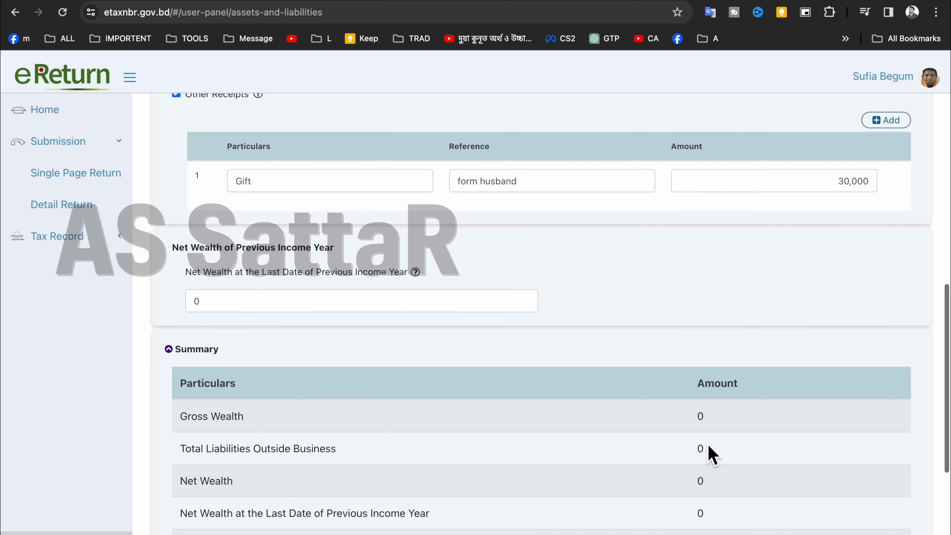
pyautogui.doubleClick(837, 332)
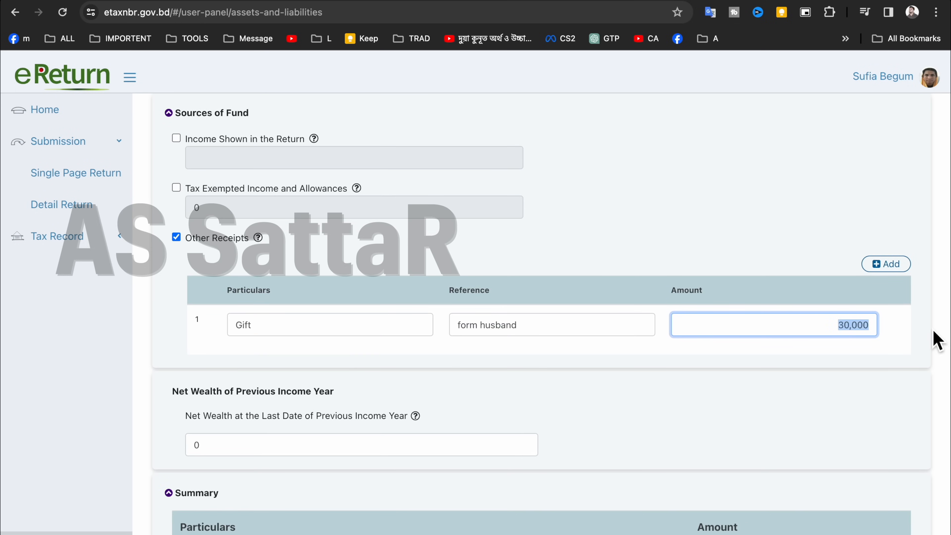
pyautogui.write('35')
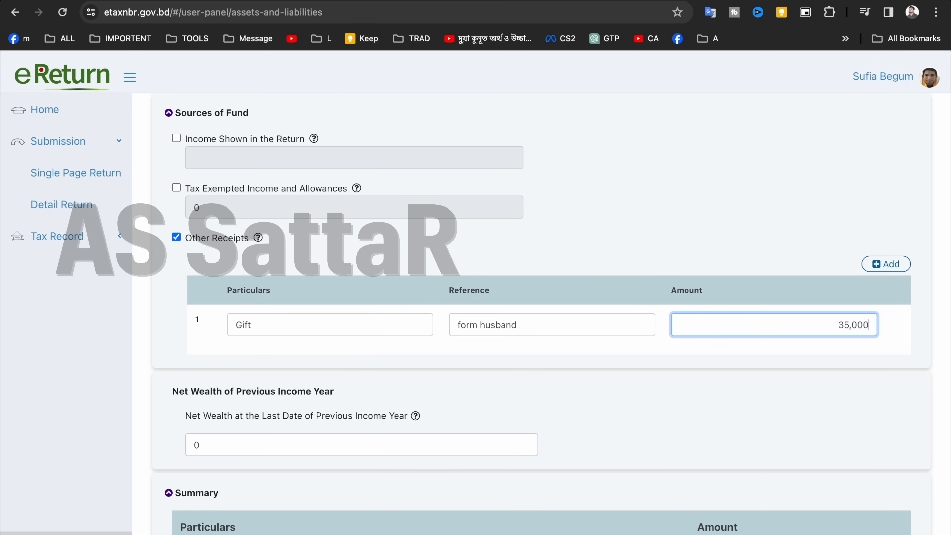
pyautogui.click(745, 225)
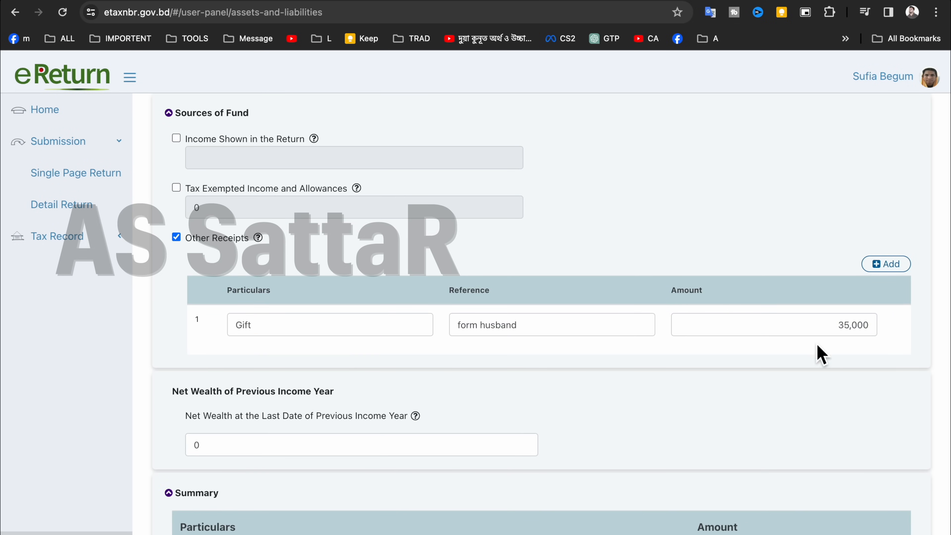
# Step: Examine the previous year's net wealth field and compare Total Fund Outflow, Source of Fund and Difference in the Summary
pyautogui.scroll(-1, 848, 340)
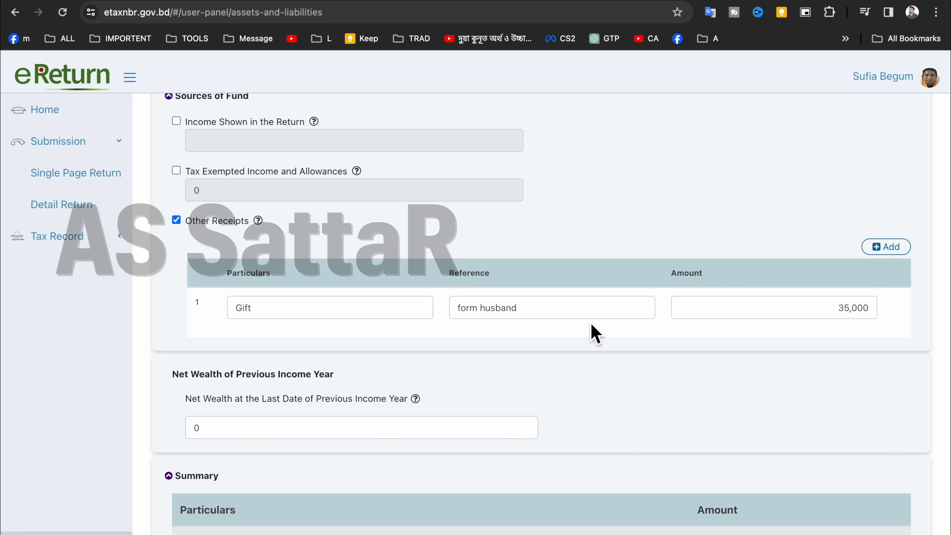
pyautogui.scroll(-3, 595, 335)
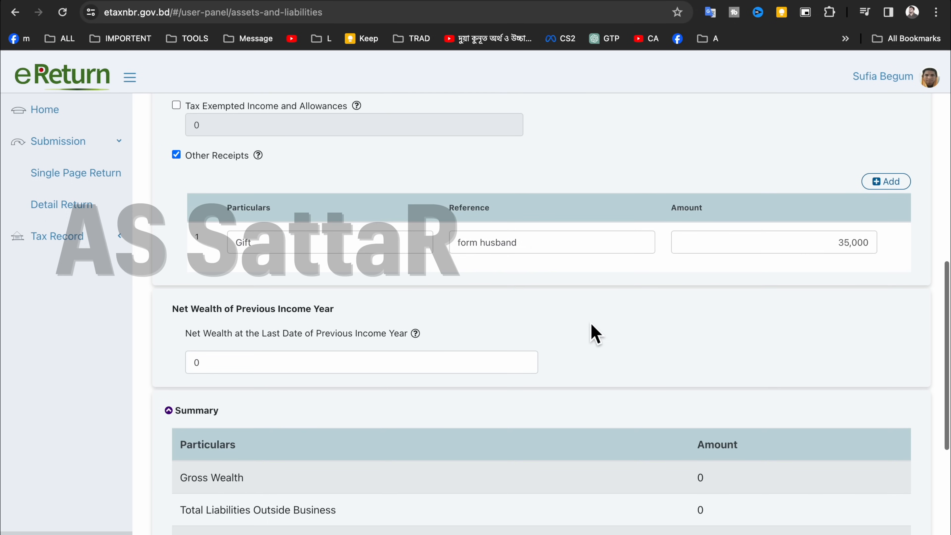
pyautogui.scroll(-1, 594, 334)
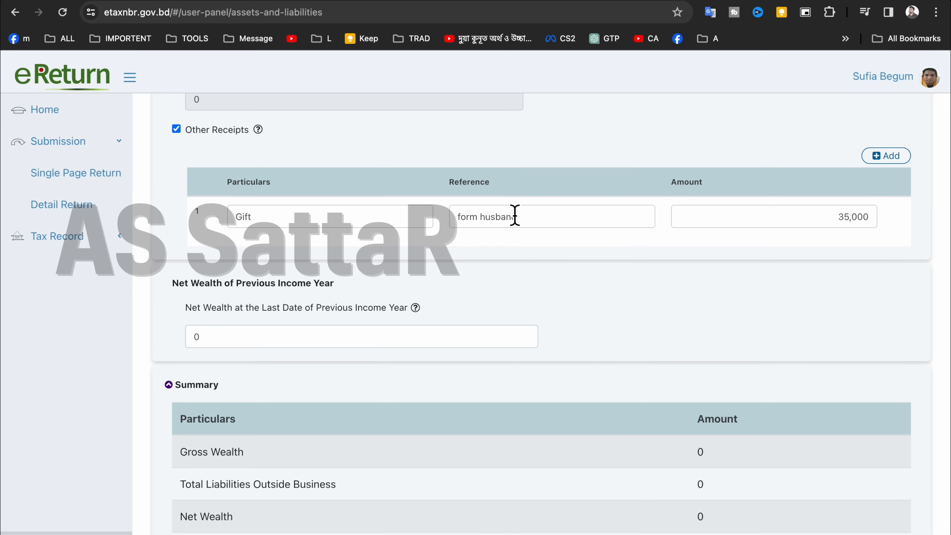
pyautogui.scroll(-3, 515, 216)
pyautogui.click(436, 269)
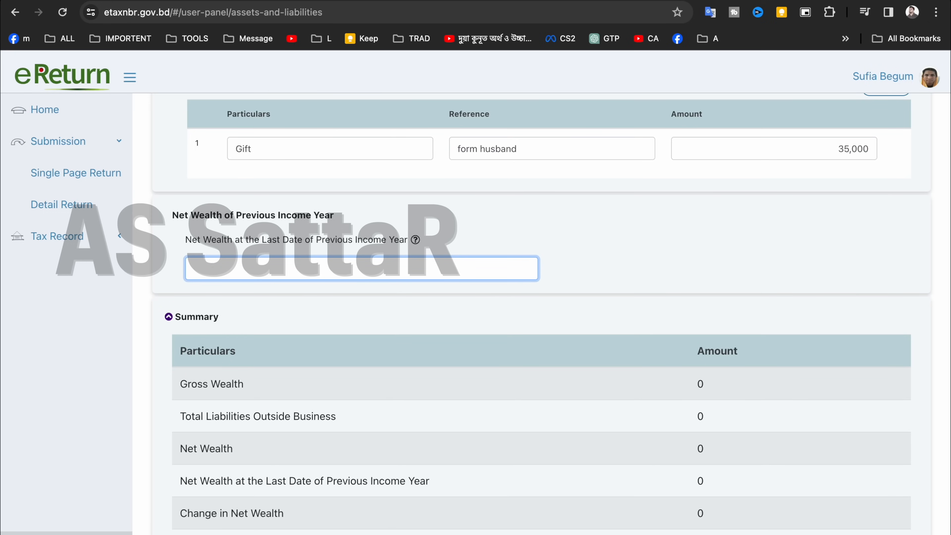
pyautogui.click(631, 280)
pyautogui.scroll(-5, 631, 280)
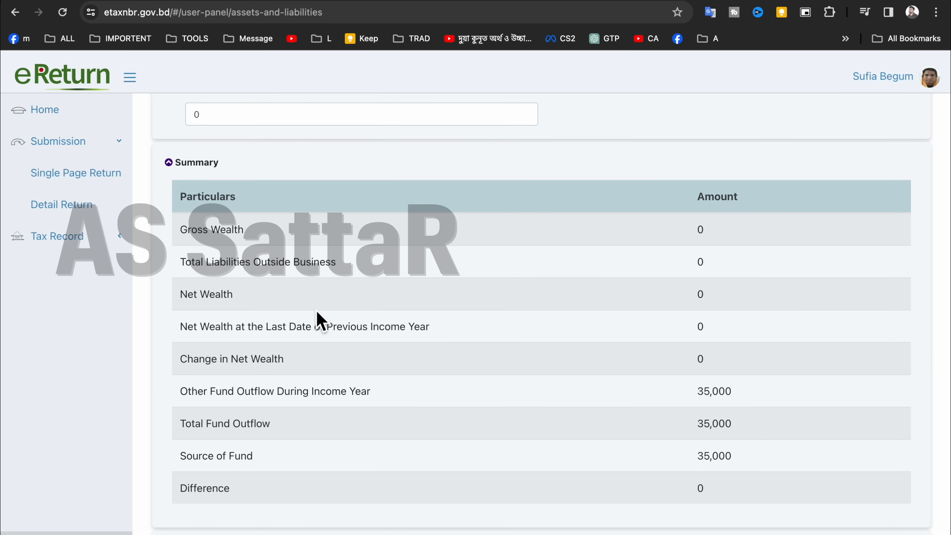
pyautogui.scroll(-2, 513, 399)
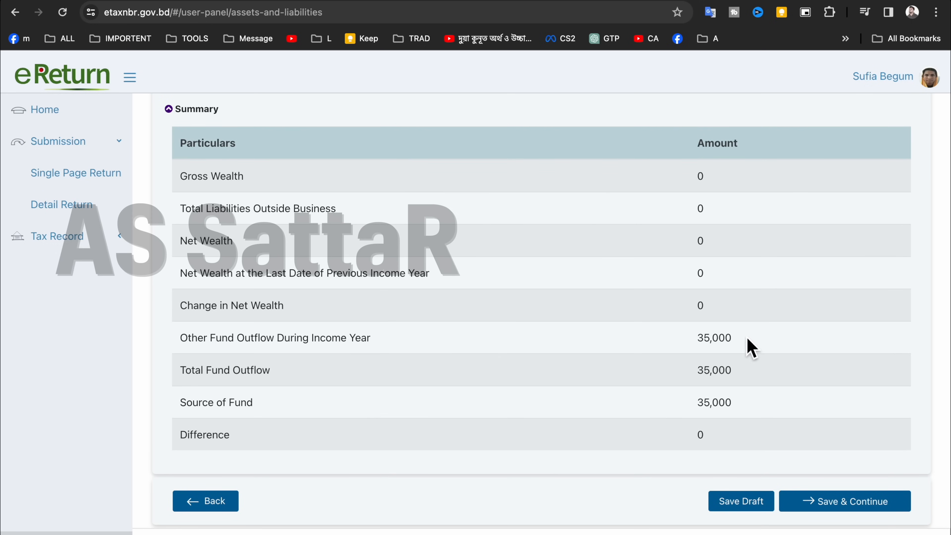
pyautogui.doubleClick(711, 406)
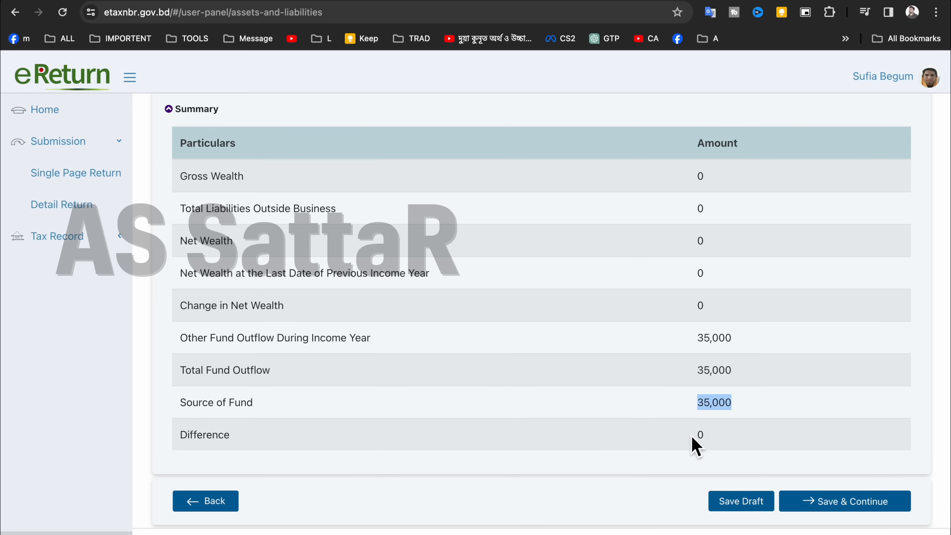
# Step: Save the assets and liabilities section, continue to Tax & Payment and review the income, tax computation and final payable amounts
pyautogui.click(839, 502)
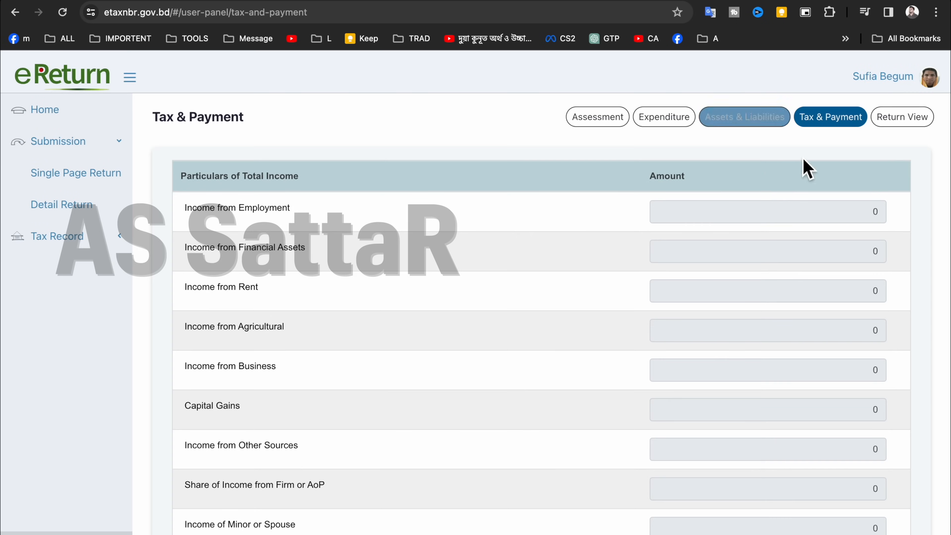
pyautogui.scroll(-2, 751, 149)
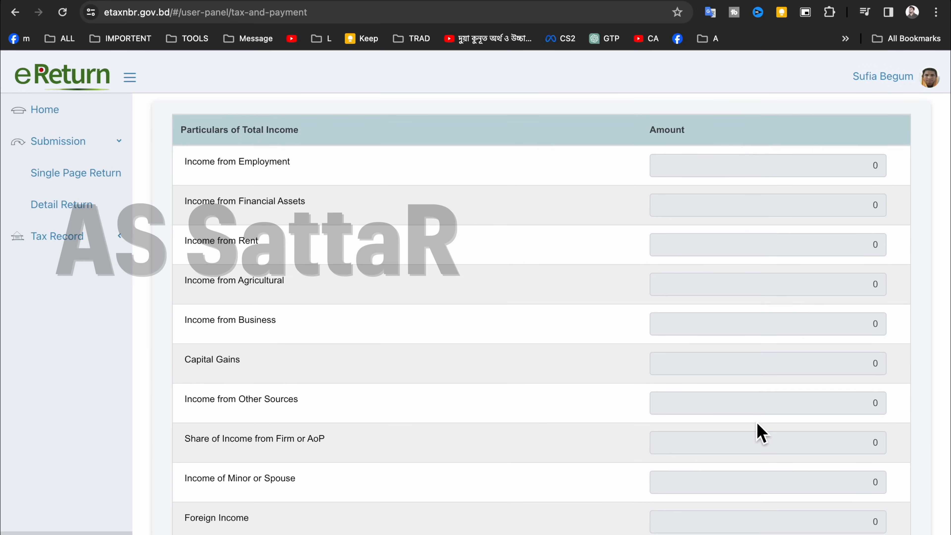
pyautogui.scroll(-6, 760, 433)
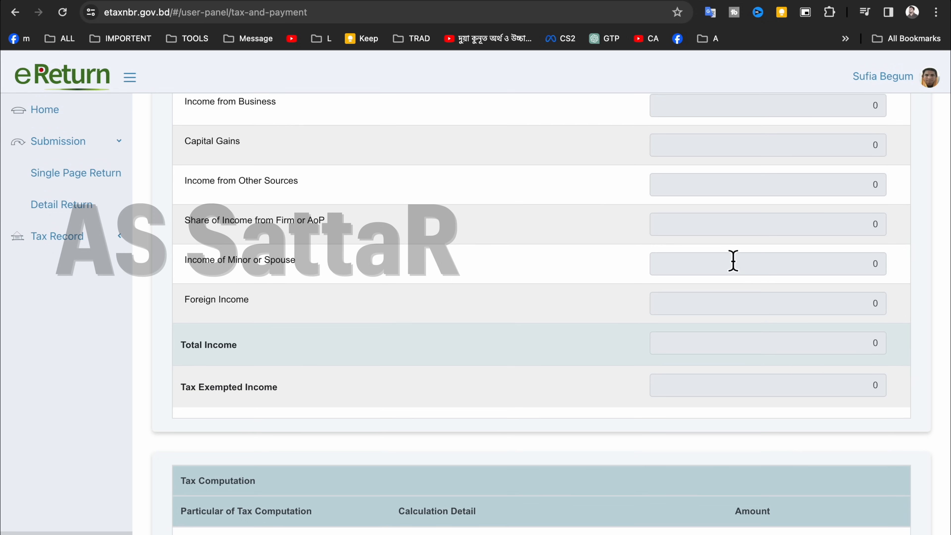
pyautogui.scroll(7, 806, 131)
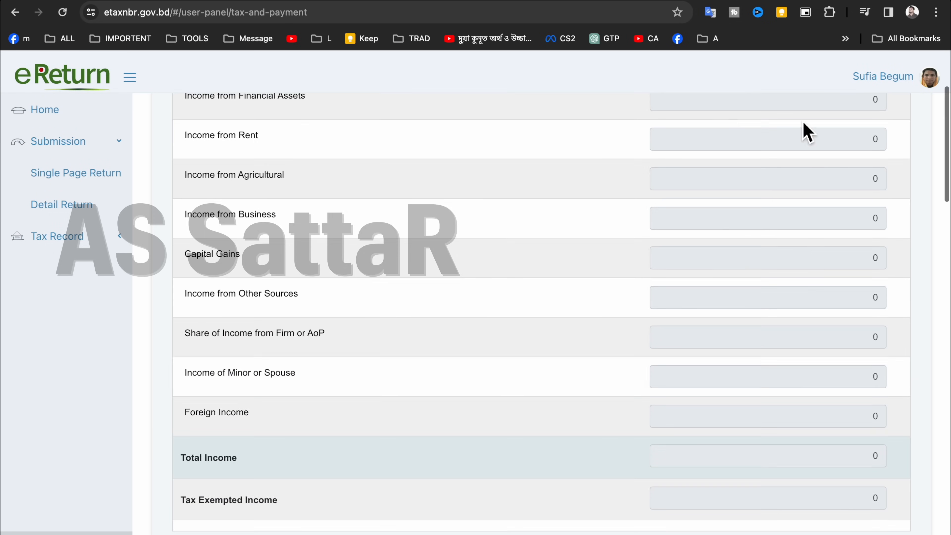
pyautogui.scroll(-15, 838, 230)
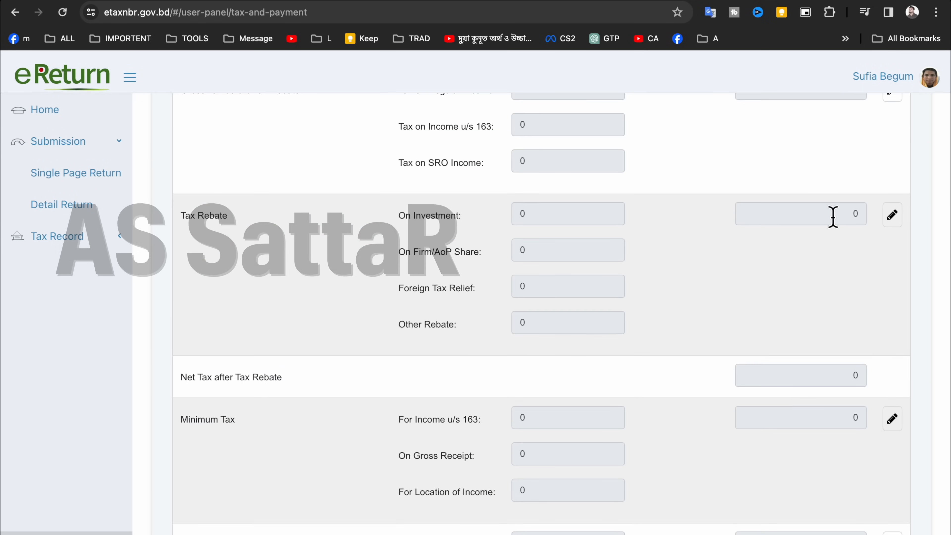
pyautogui.scroll(-8, 832, 217)
pyautogui.scroll(-10, 832, 217)
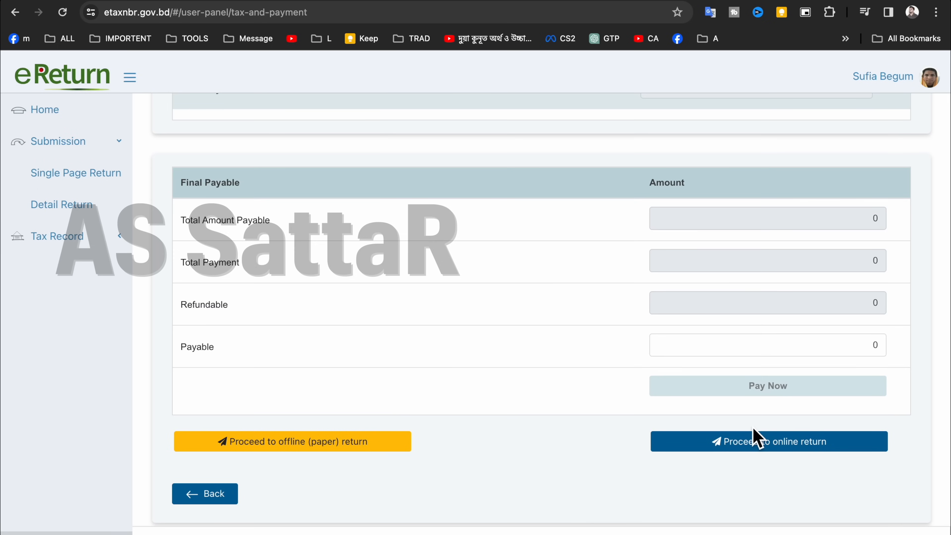
# Step: Proceed to the online return and review the generated return form through to its end
pyautogui.click(799, 447)
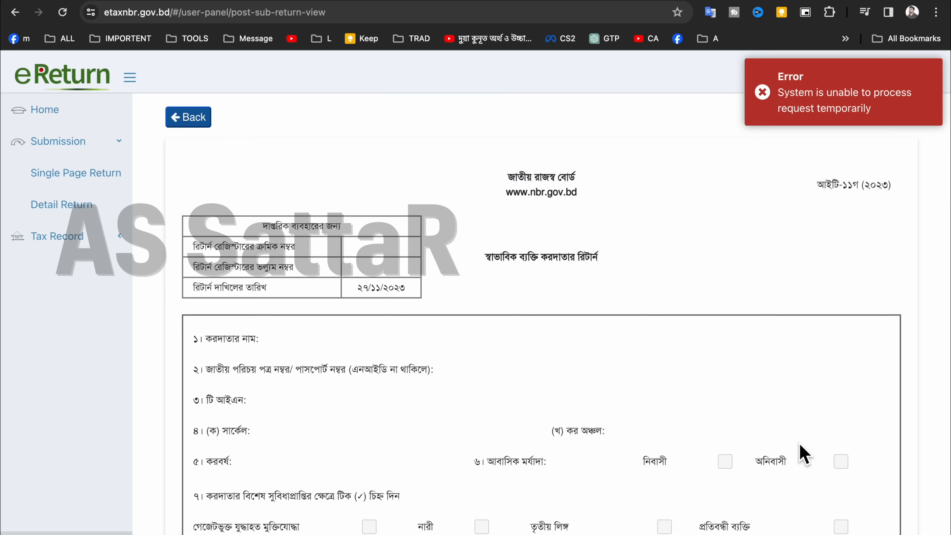
pyautogui.scroll(-3, 803, 453)
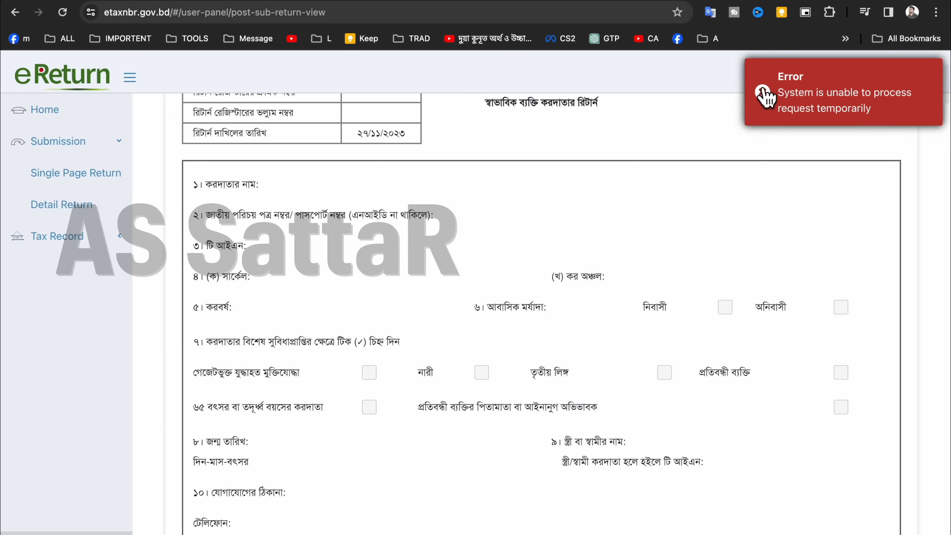
pyautogui.scroll(3, 638, 202)
pyautogui.scroll(-10, 639, 203)
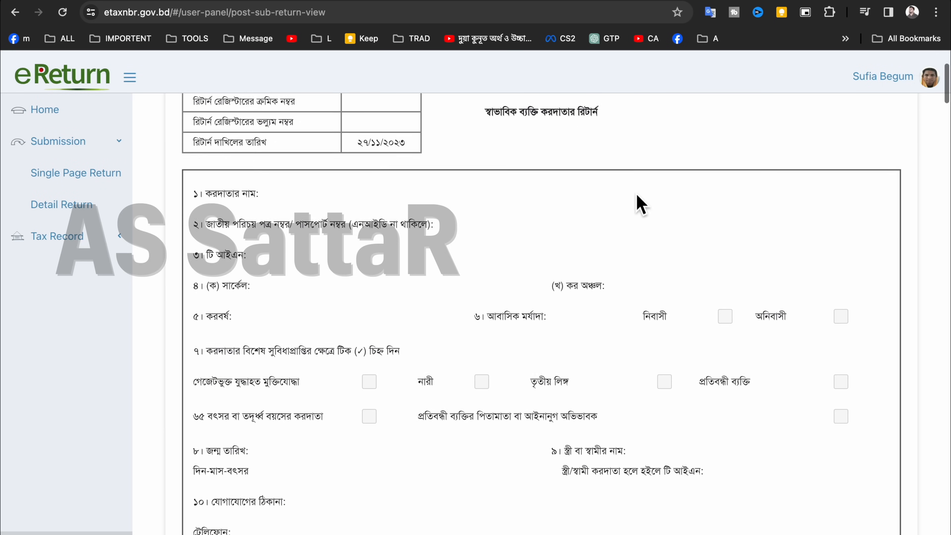
pyautogui.scroll(-10, 638, 202)
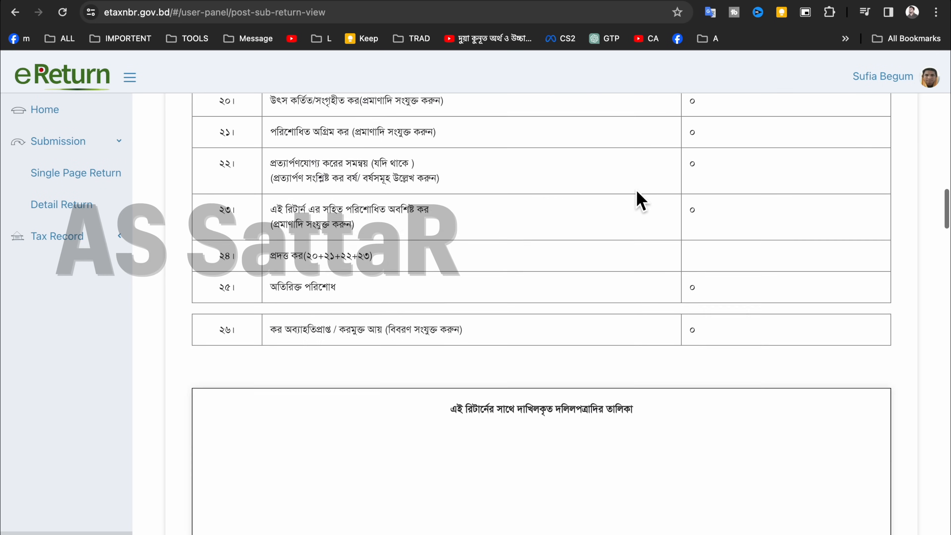
pyautogui.scroll(10, 639, 203)
pyautogui.scroll(5, 641, 201)
pyautogui.scroll(-15, 641, 200)
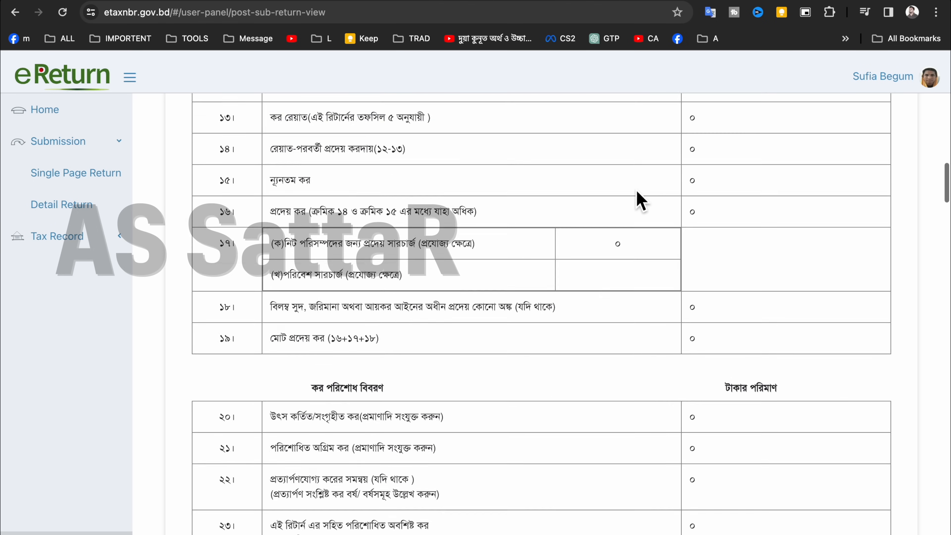
pyautogui.scroll(-15, 640, 201)
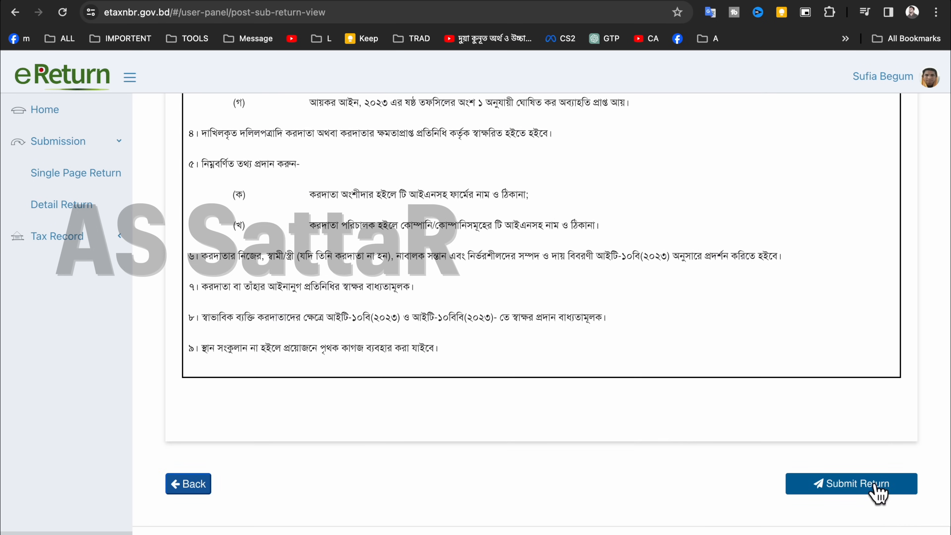
# Step: Submit the return with confirmation and open its Acknowledgement Receipt
pyautogui.click(876, 485)
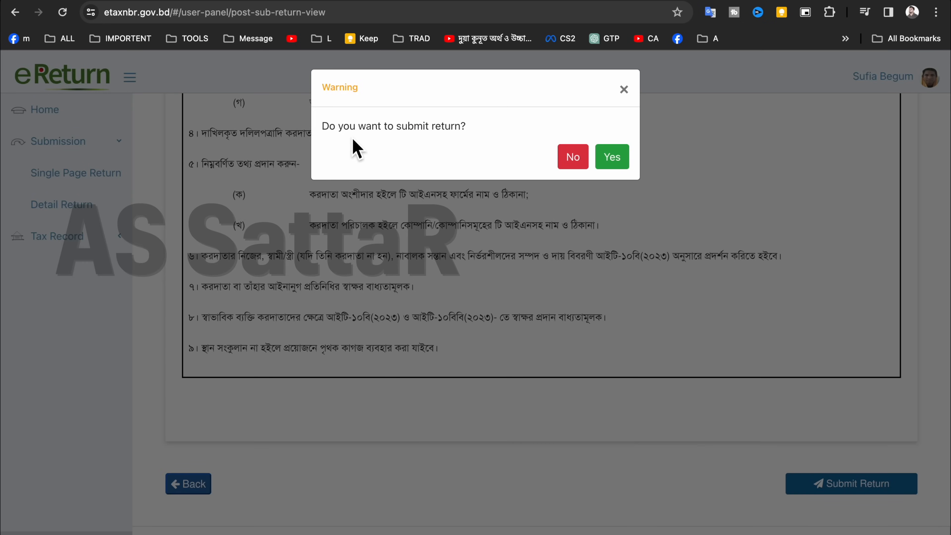
pyautogui.click(615, 158)
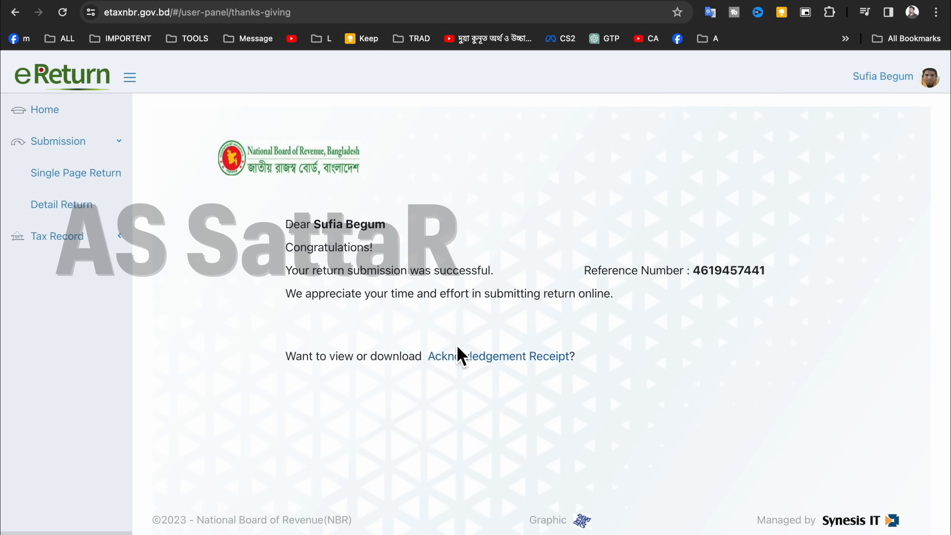
pyautogui.click(520, 356)
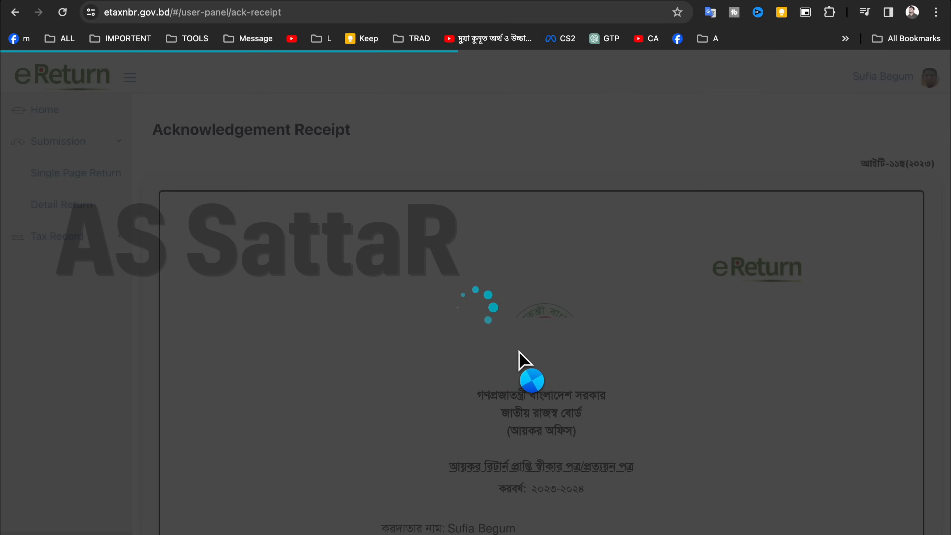
# Step: Examine the acknowledgement receipt's taxpayer details, return register serial number, submission date and QR code
pyautogui.scroll(-5, 524, 357)
pyautogui.scroll(-6, 524, 354)
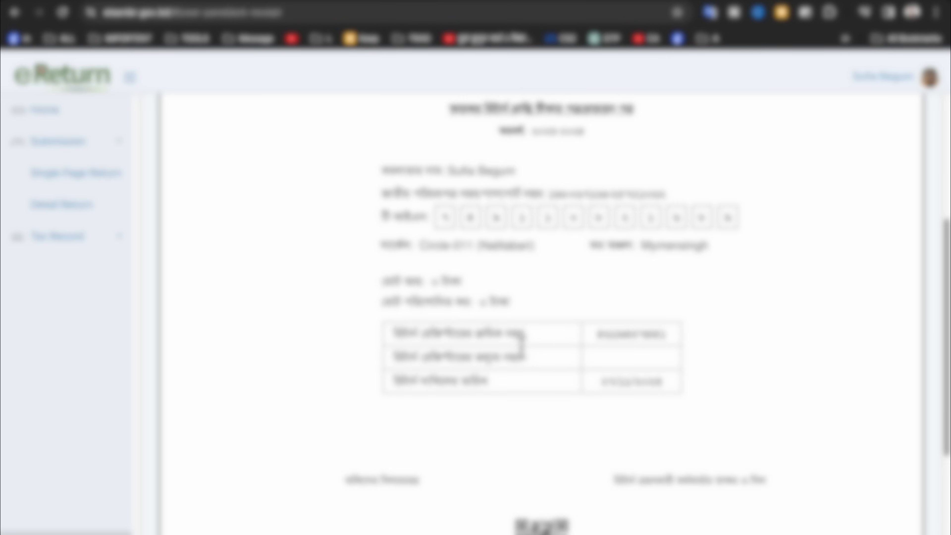
pyautogui.scroll(3, 524, 358)
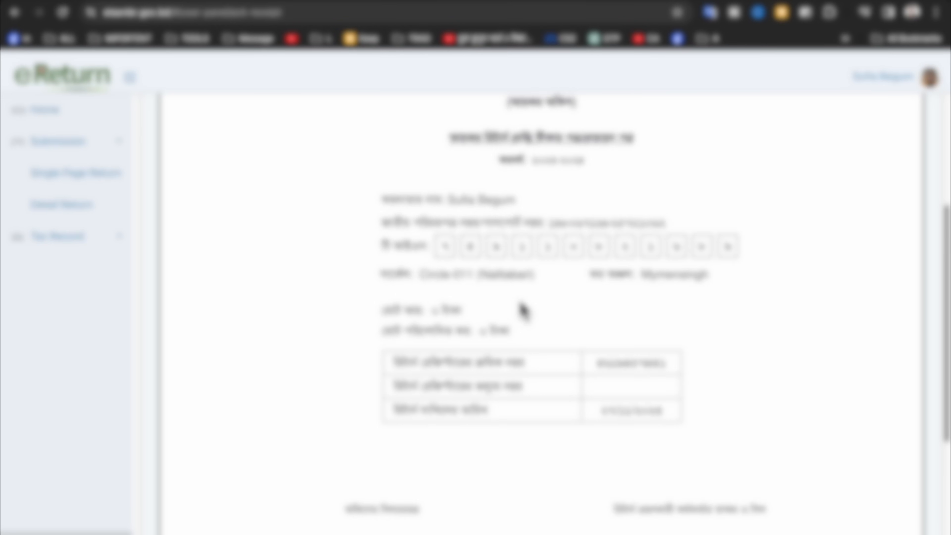
pyautogui.scroll(-4, 528, 298)
pyautogui.scroll(-2, 528, 297)
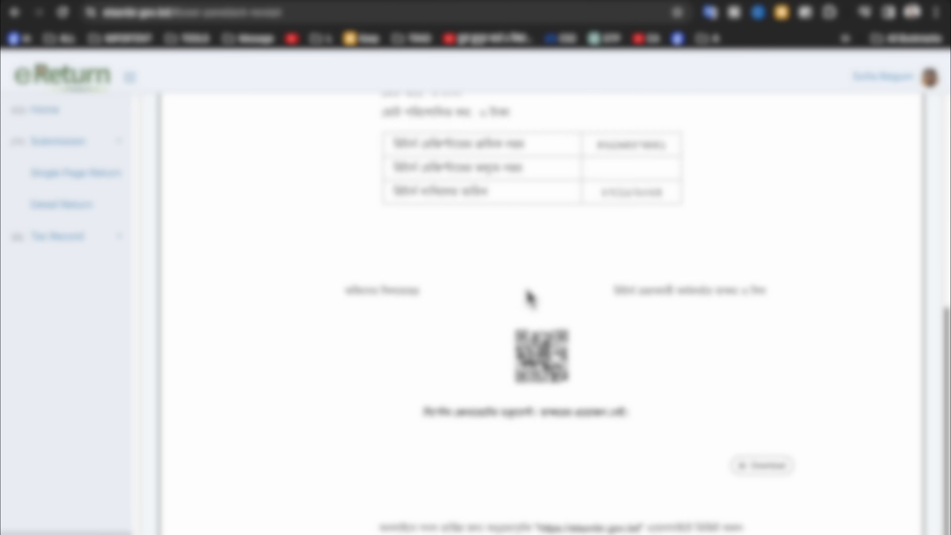
pyautogui.scroll(4, 526, 297)
pyautogui.scroll(-1, 495, 425)
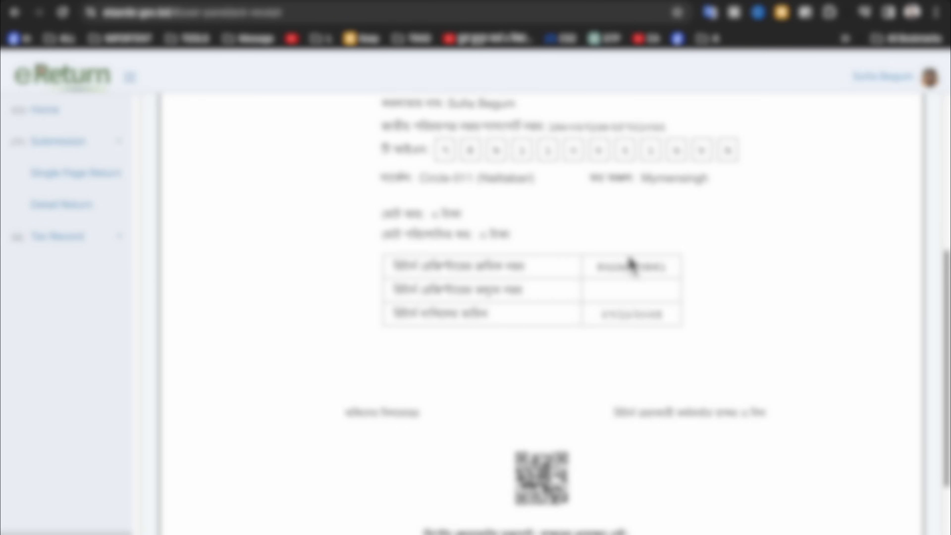
pyautogui.click(624, 315)
pyautogui.doubleClick(626, 318)
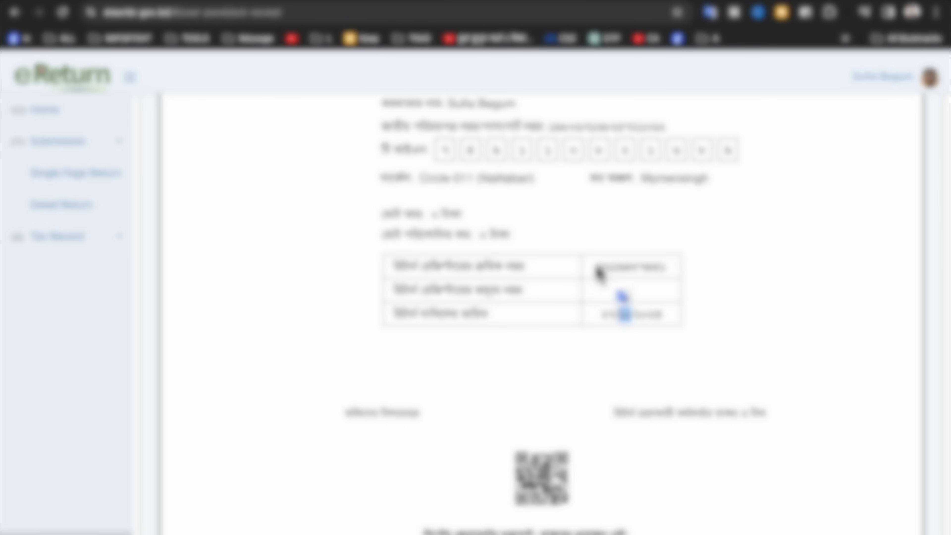
pyautogui.click(598, 268)
pyautogui.moveTo(599, 269); pyautogui.dragTo(671, 264)
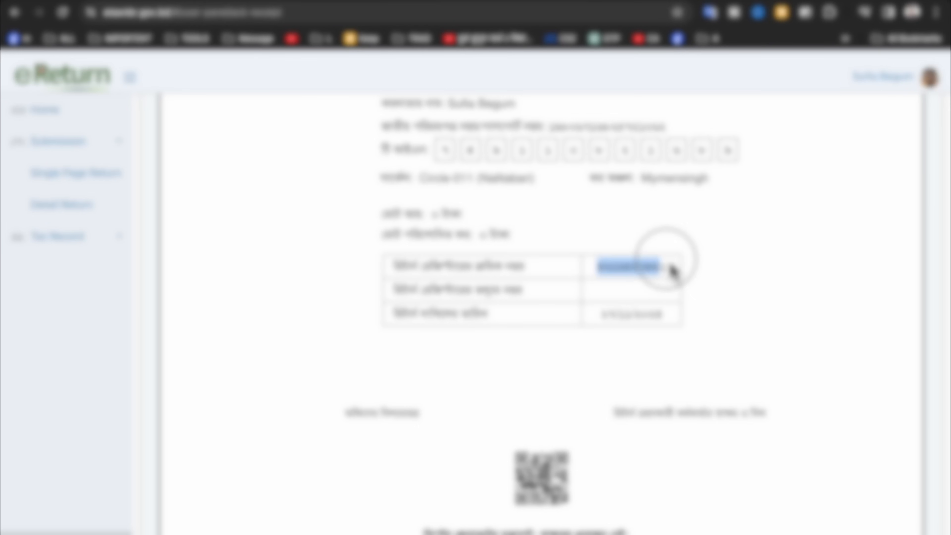
pyautogui.click(759, 283)
# Step: Download the acknowledgement receipt and save it as a PDF on the Desktop under the suggested file name
pyautogui.scroll(-1, 760, 287)
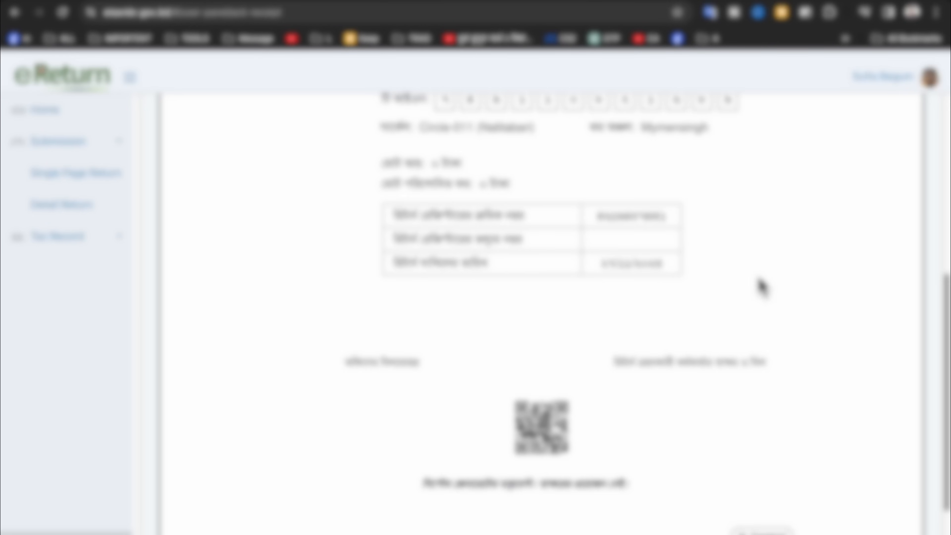
pyautogui.scroll(-3, 485, 484)
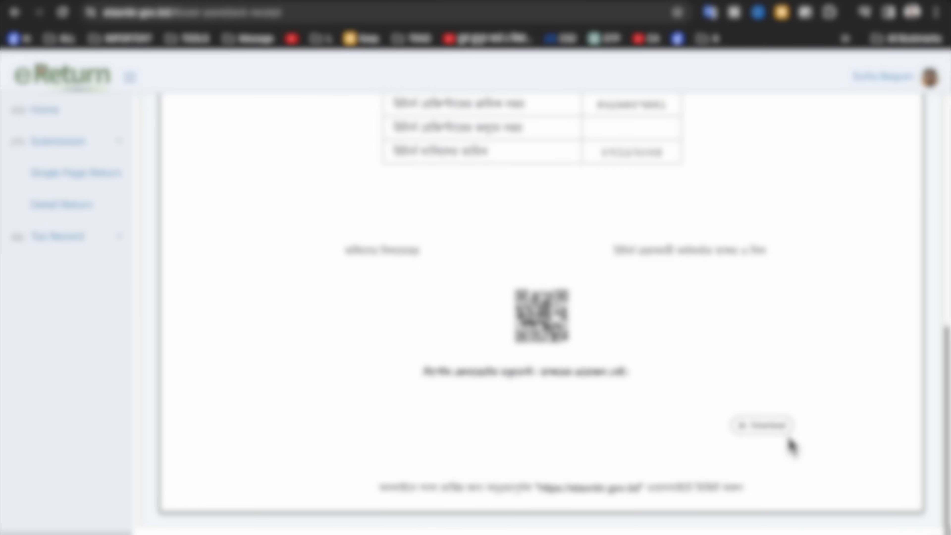
pyautogui.click(766, 422)
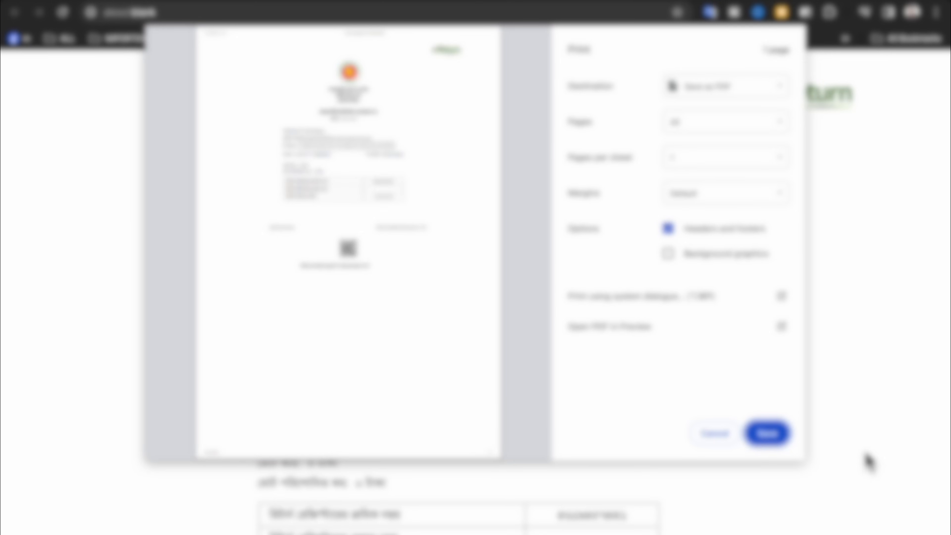
pyautogui.click(769, 434)
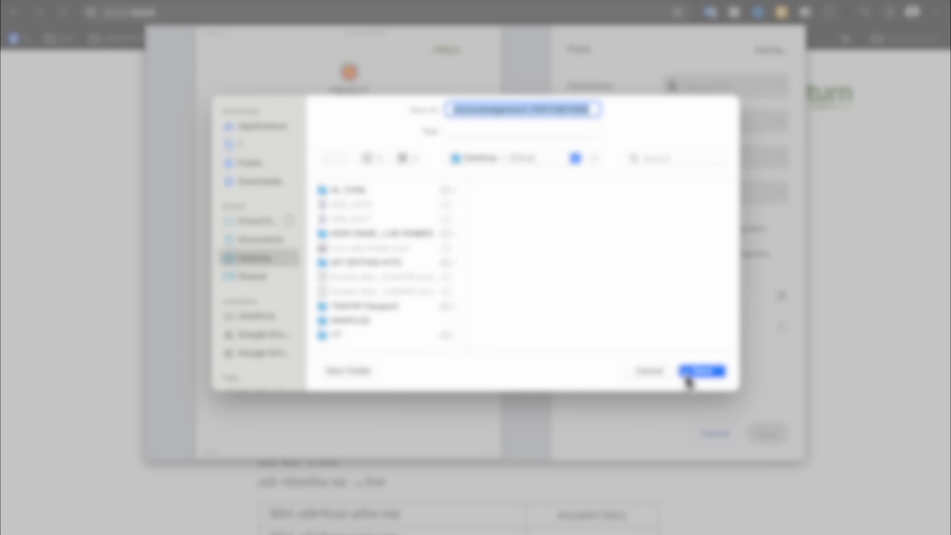
pyautogui.click(688, 382)
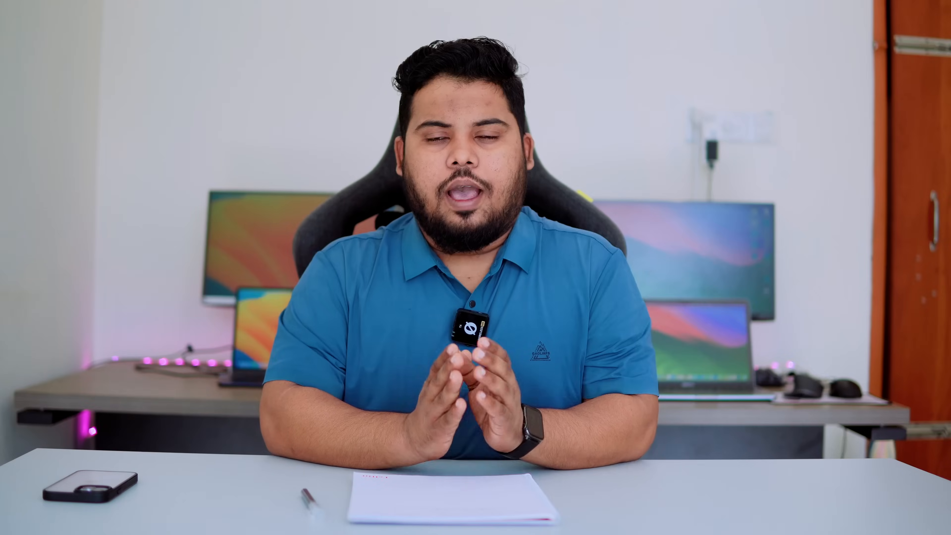